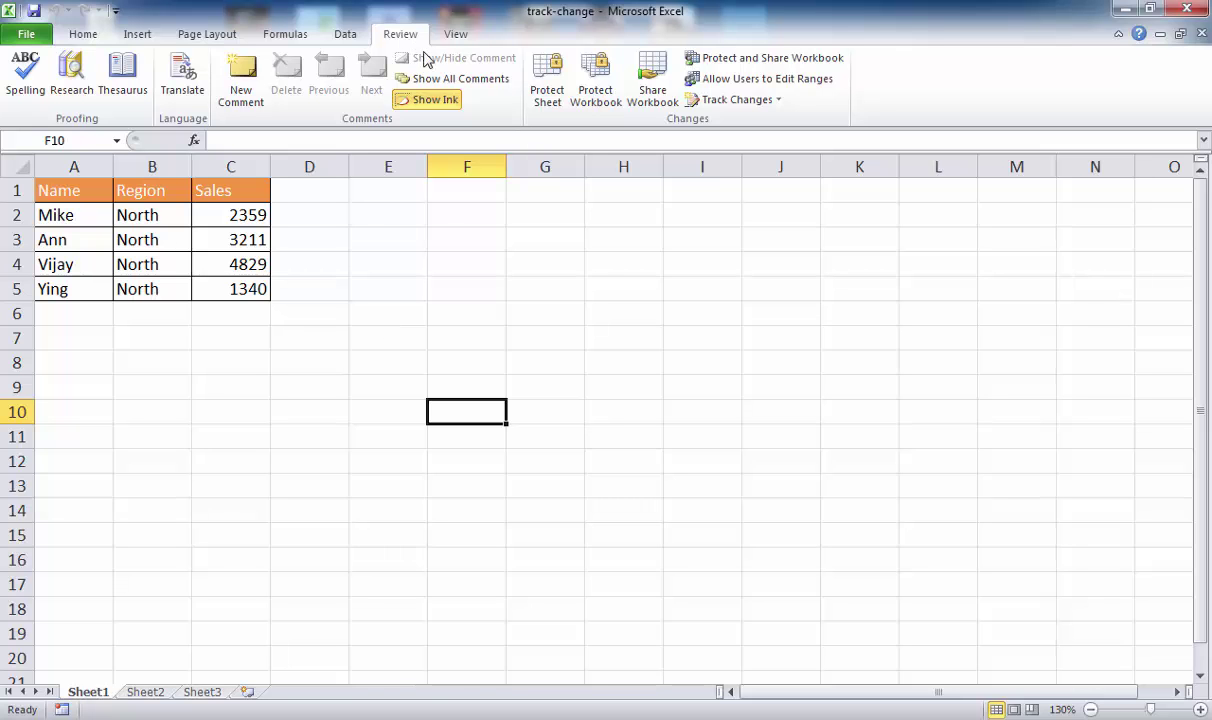
- Open Highlight Changes and switch on 'Track changes while editing'
left_click(746, 106)
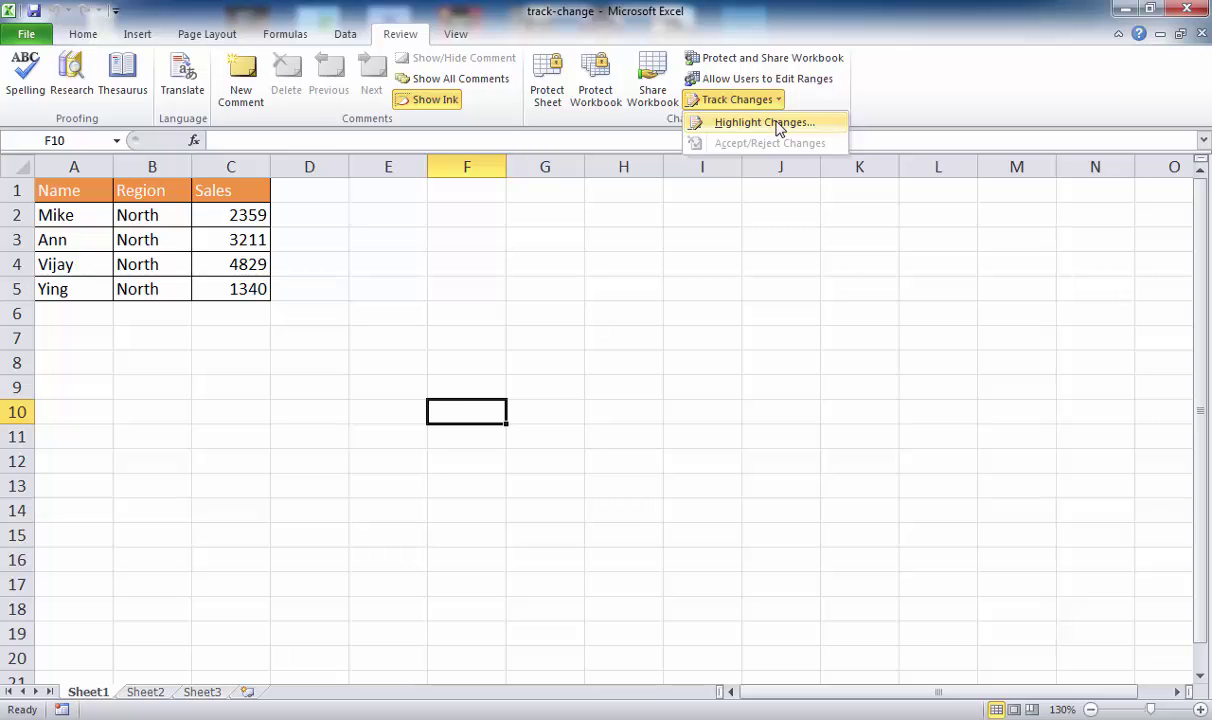
left_click(776, 123)
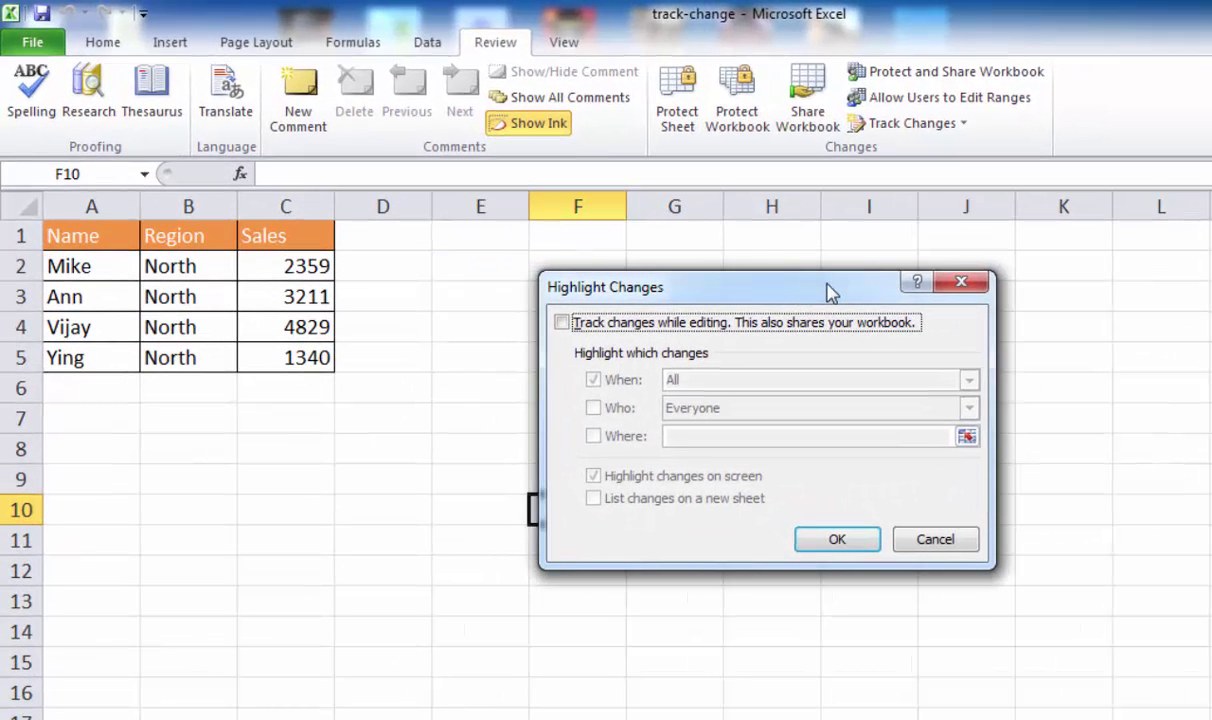
left_click_drag(828, 291, 918, 294)
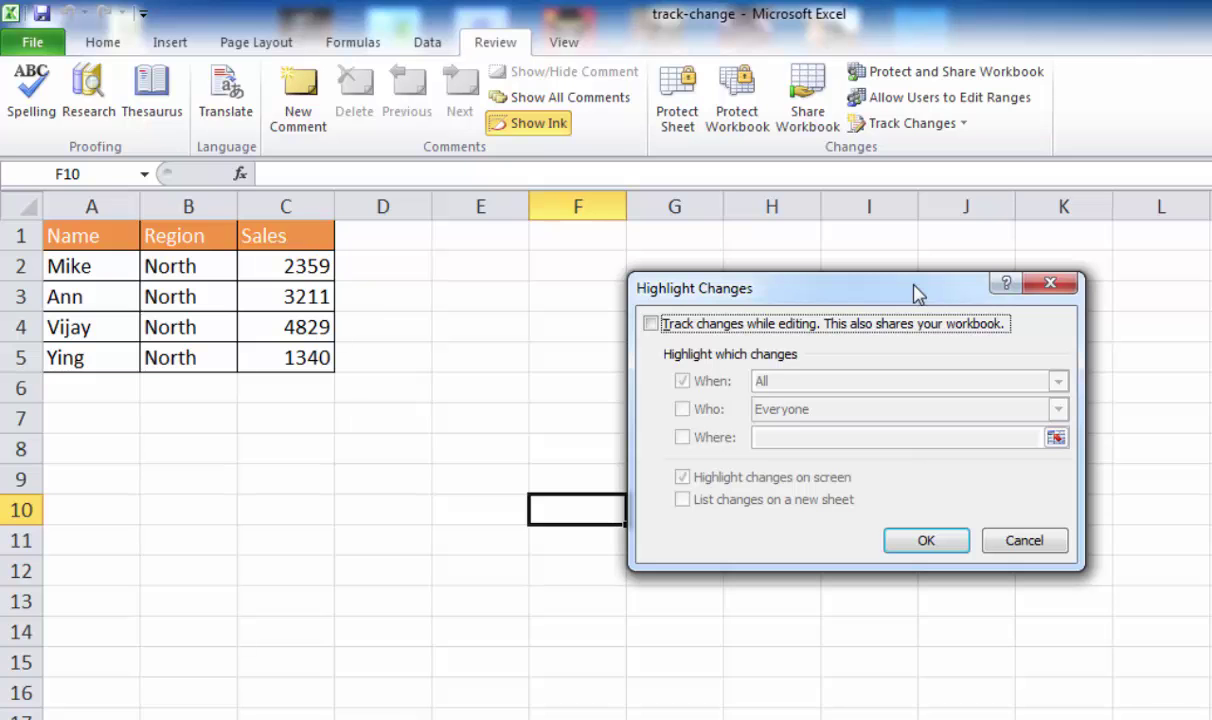
left_click(650, 324)
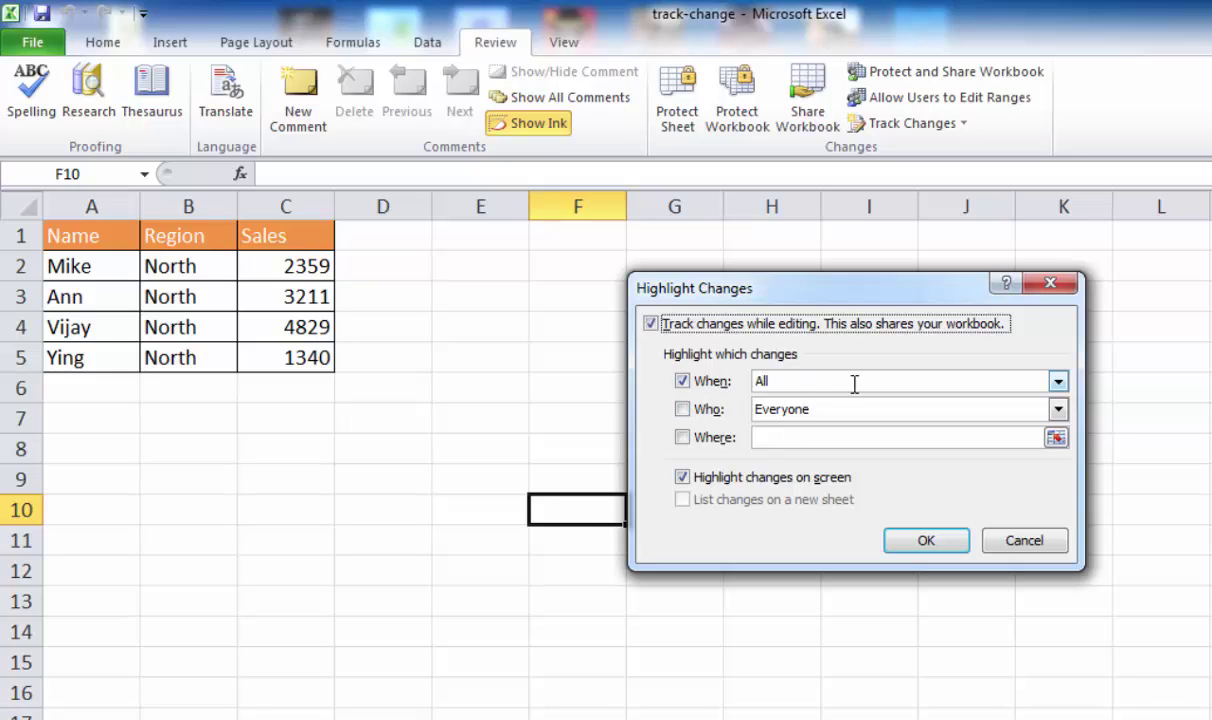
- Keep When set to All and Who unticked, then save the workbook as shared
left_click(1058, 381)
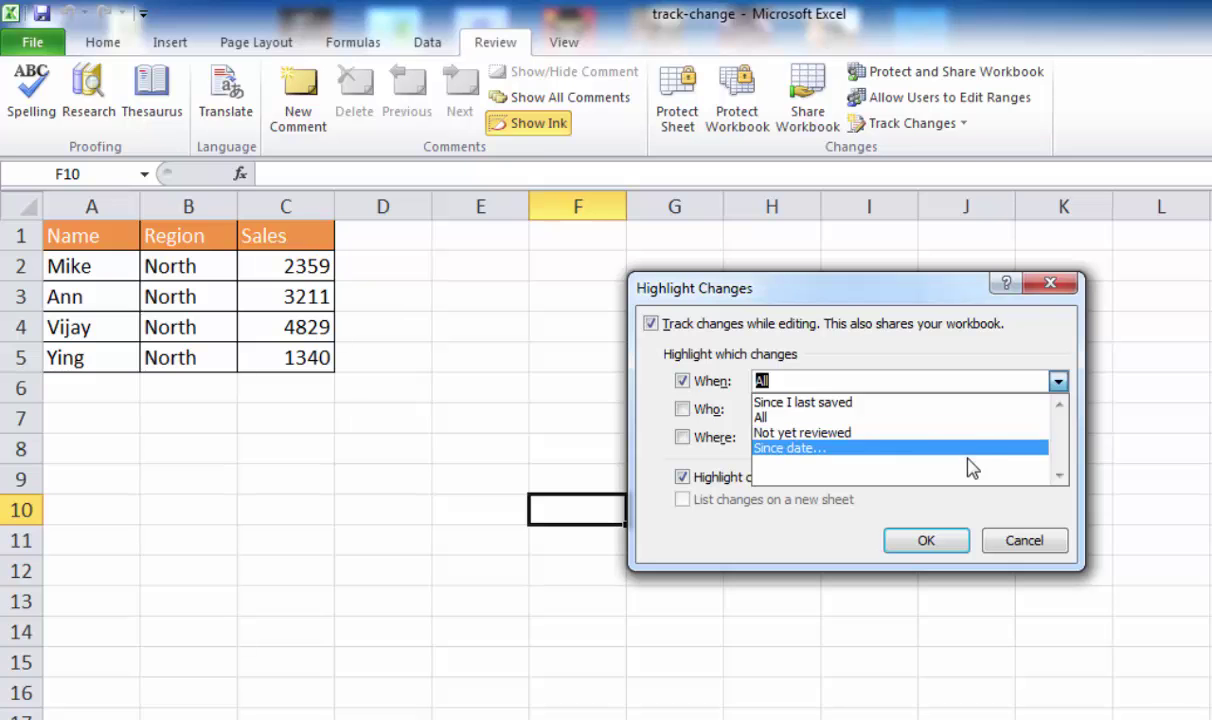
left_click(834, 352)
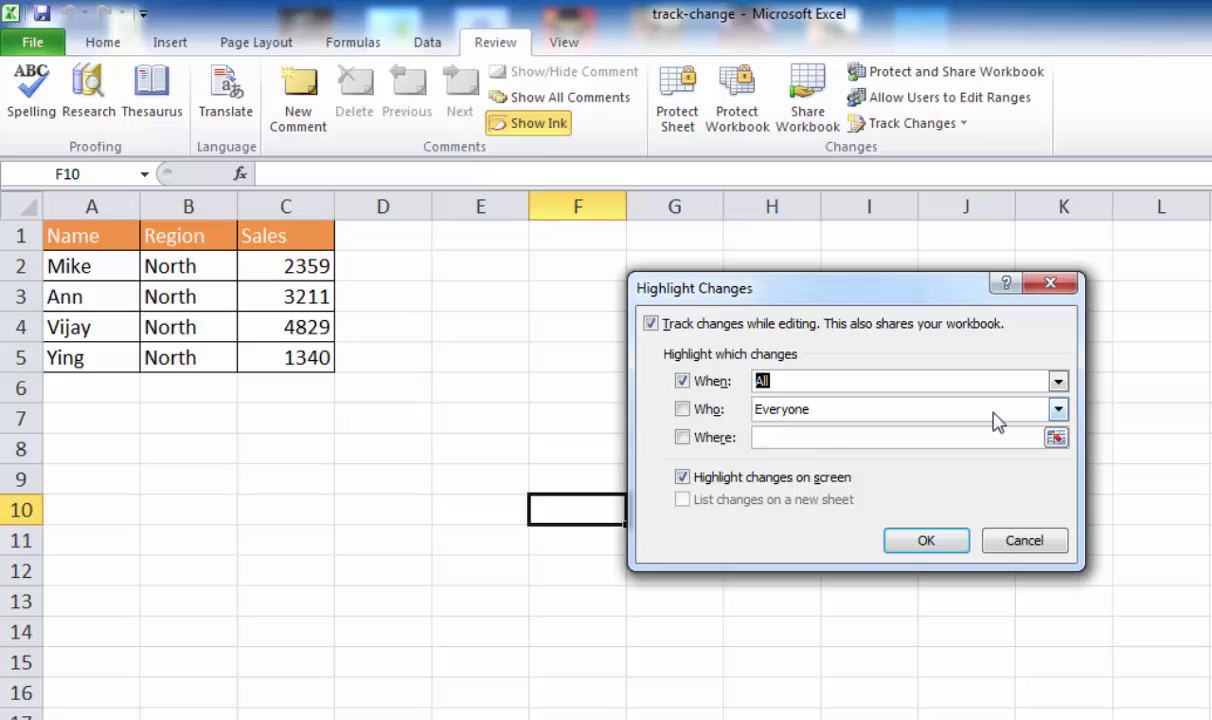
left_click(1058, 410)
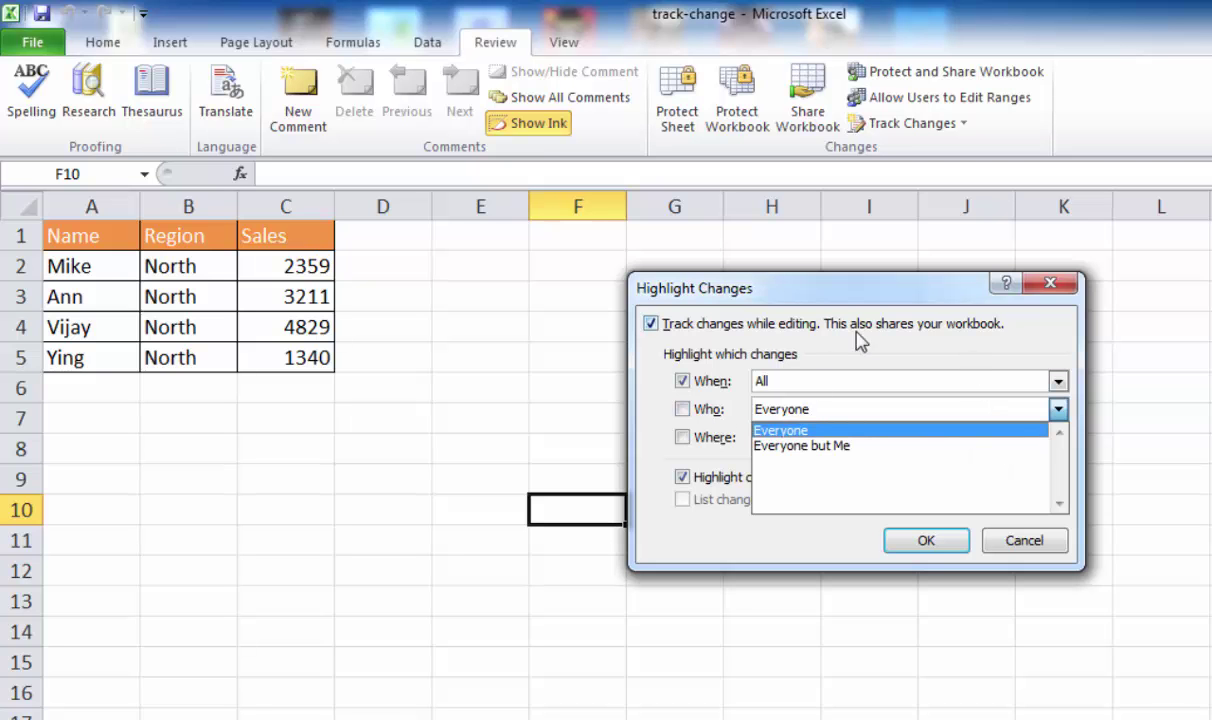
left_click(830, 323)
left_click(682, 409)
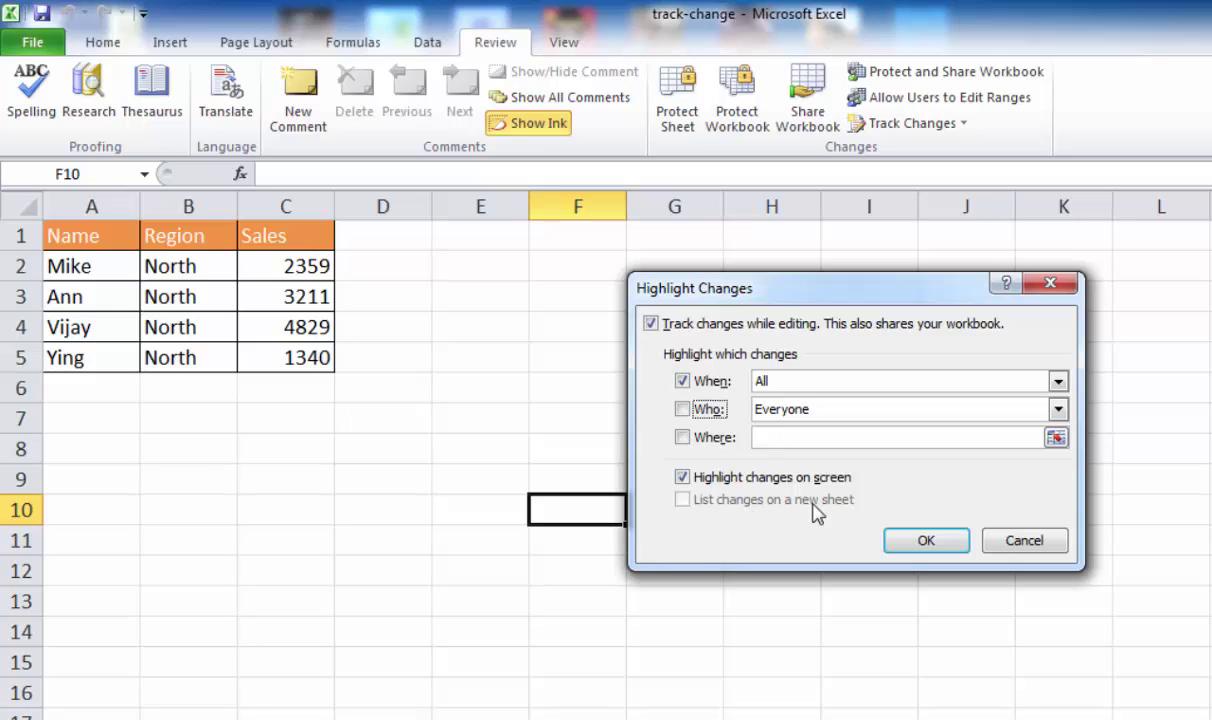
left_click(925, 541)
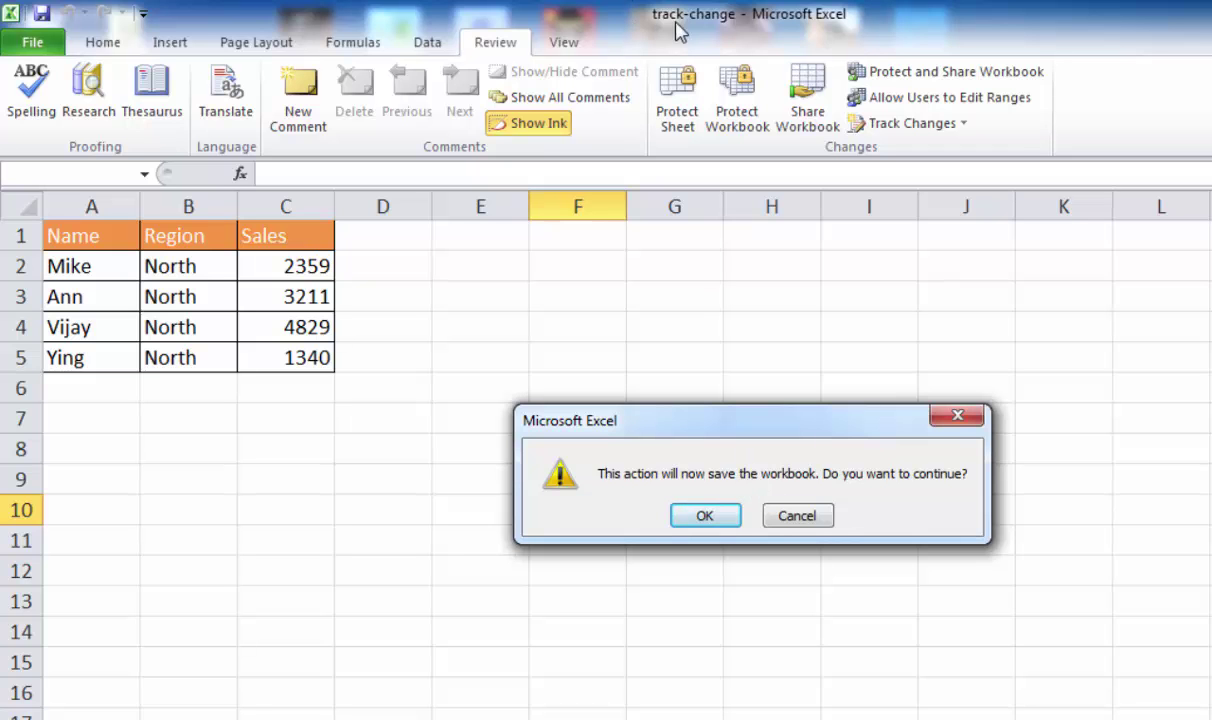
left_click(726, 521)
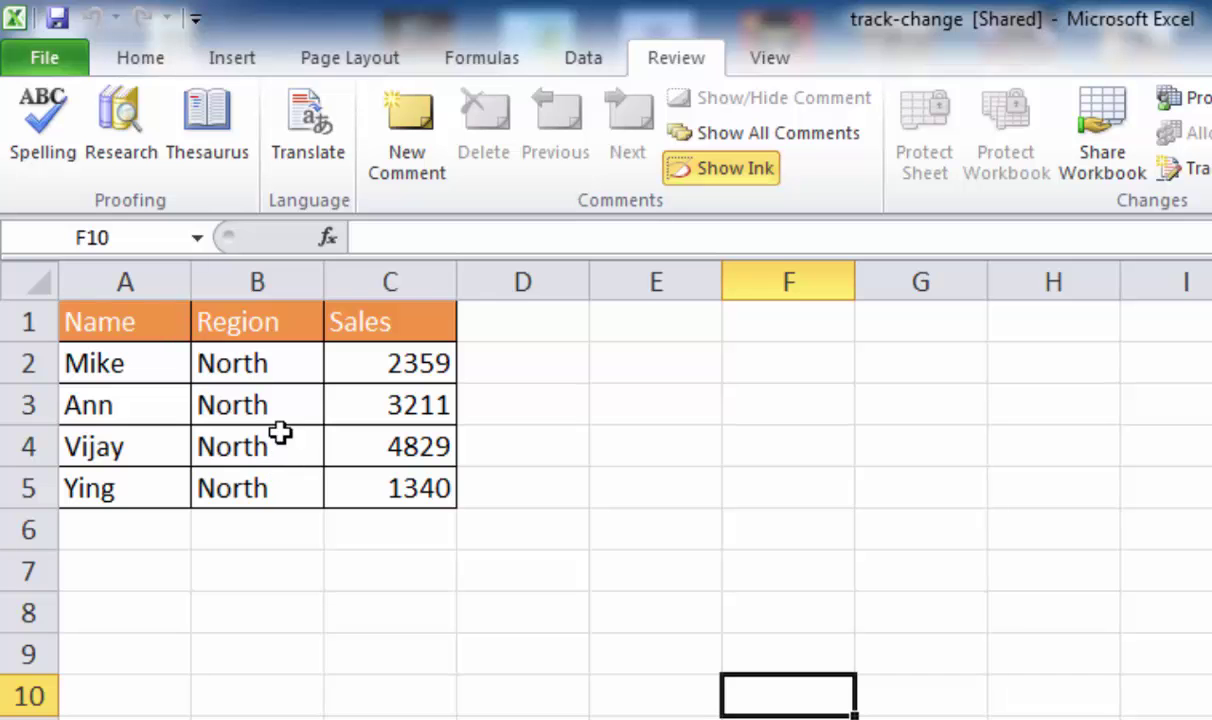
- Change B2 from North to West, save the shared workbook, and close it
left_click(264, 364)
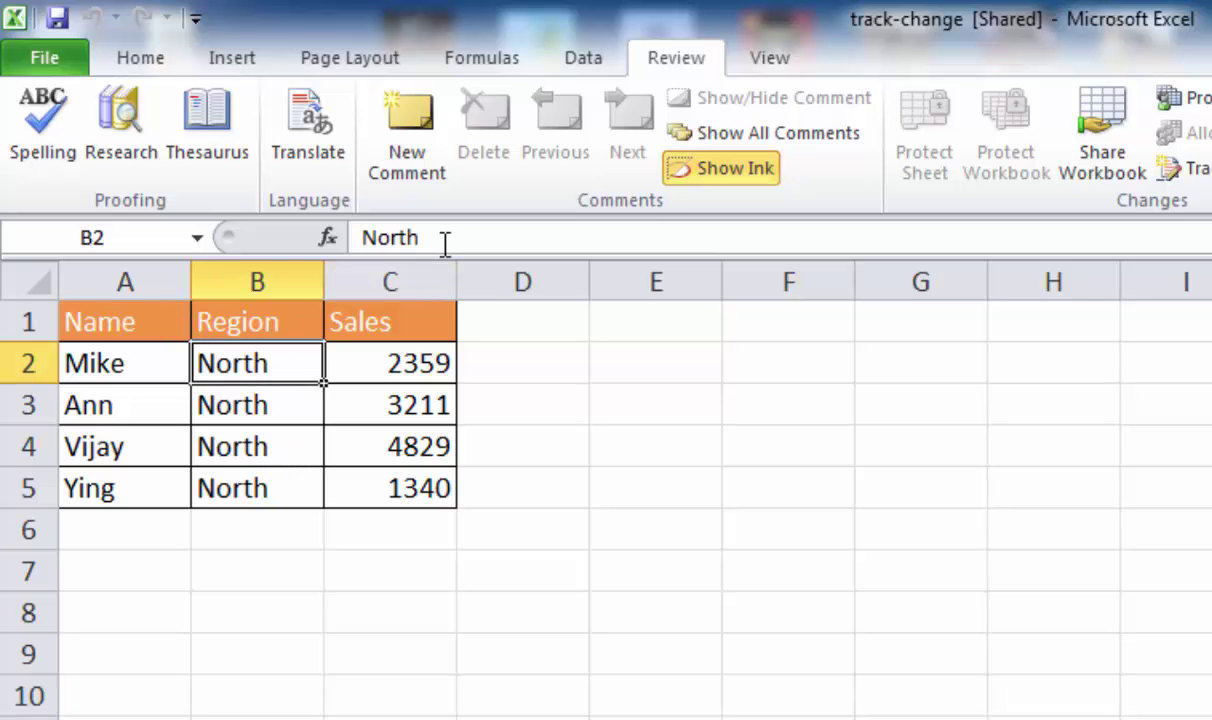
left_click_drag(446, 238, 288, 232)
type("West")
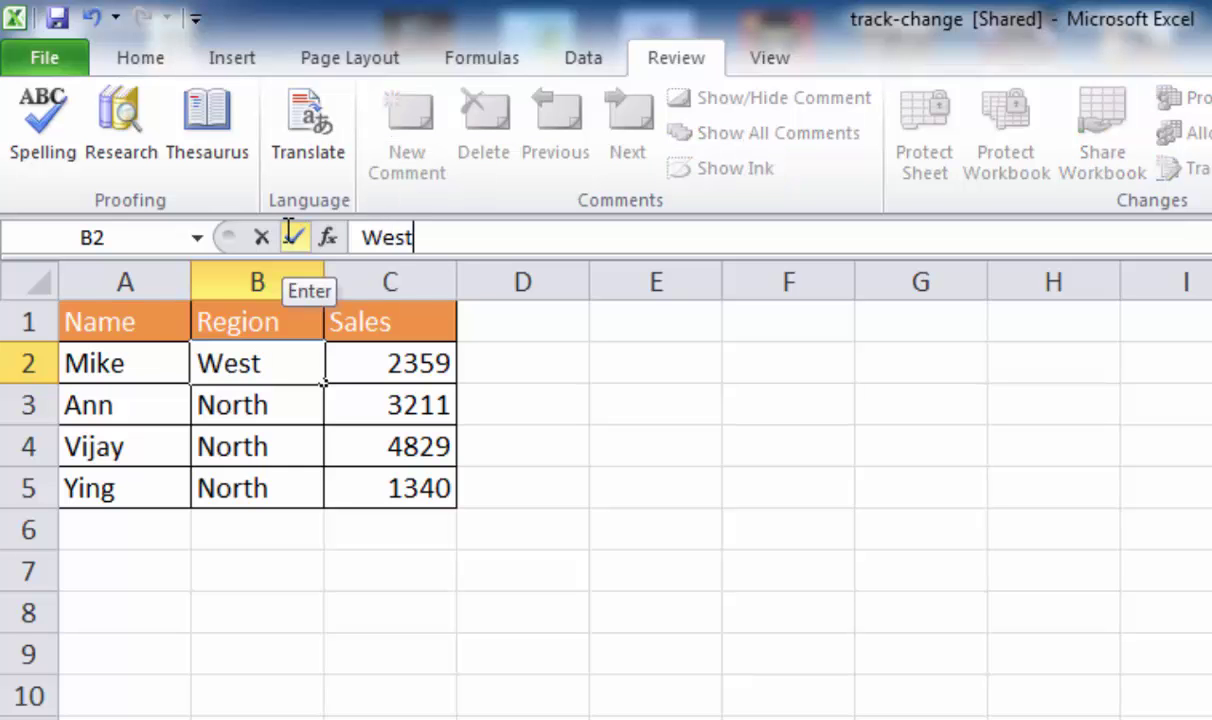
key("Return")
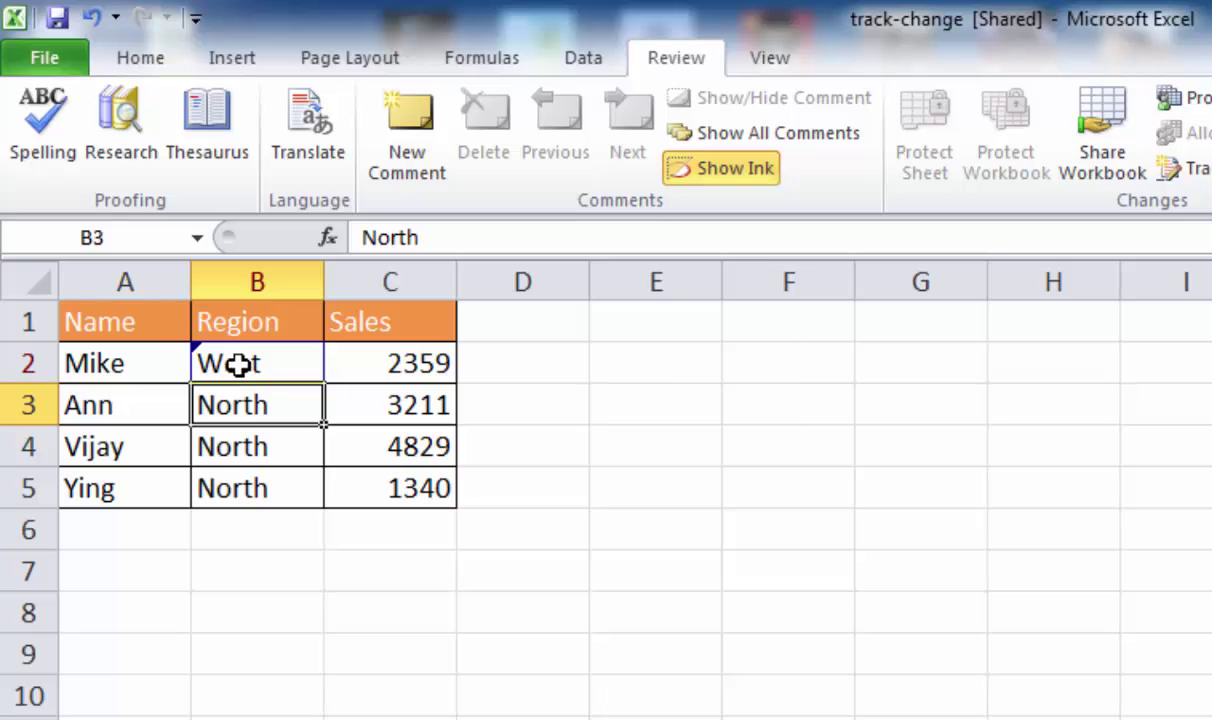
mouse_move(237, 365)
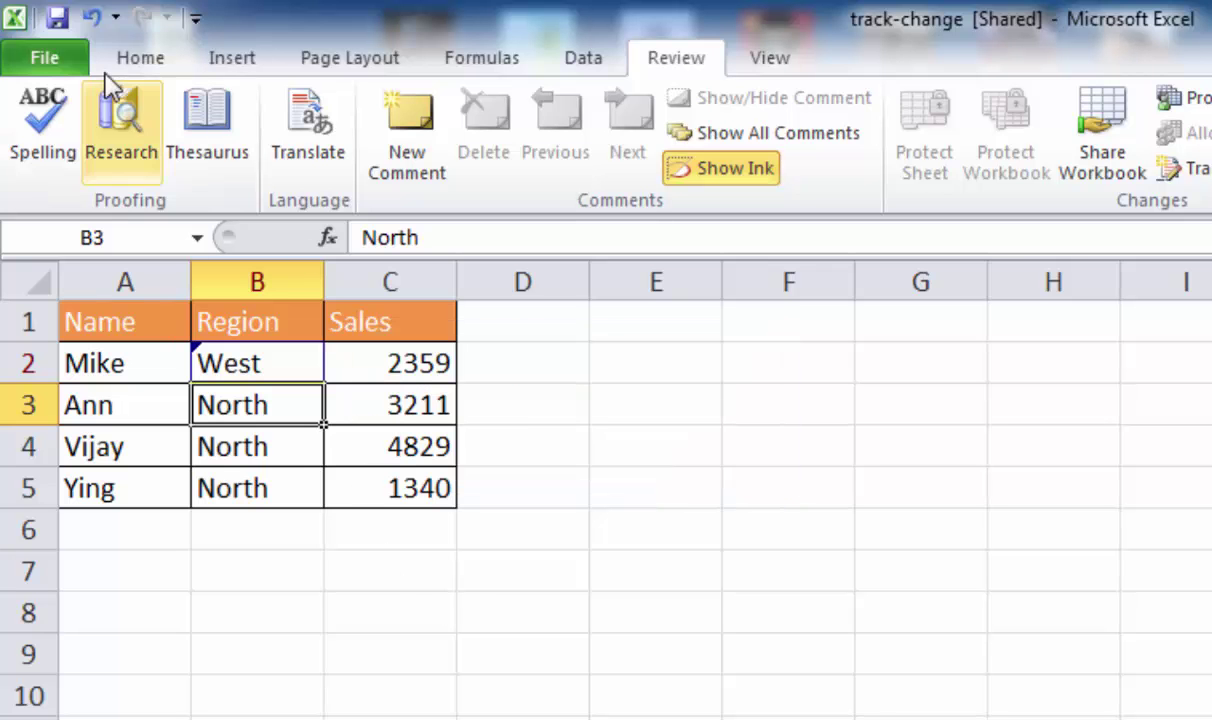
left_click(66, 24)
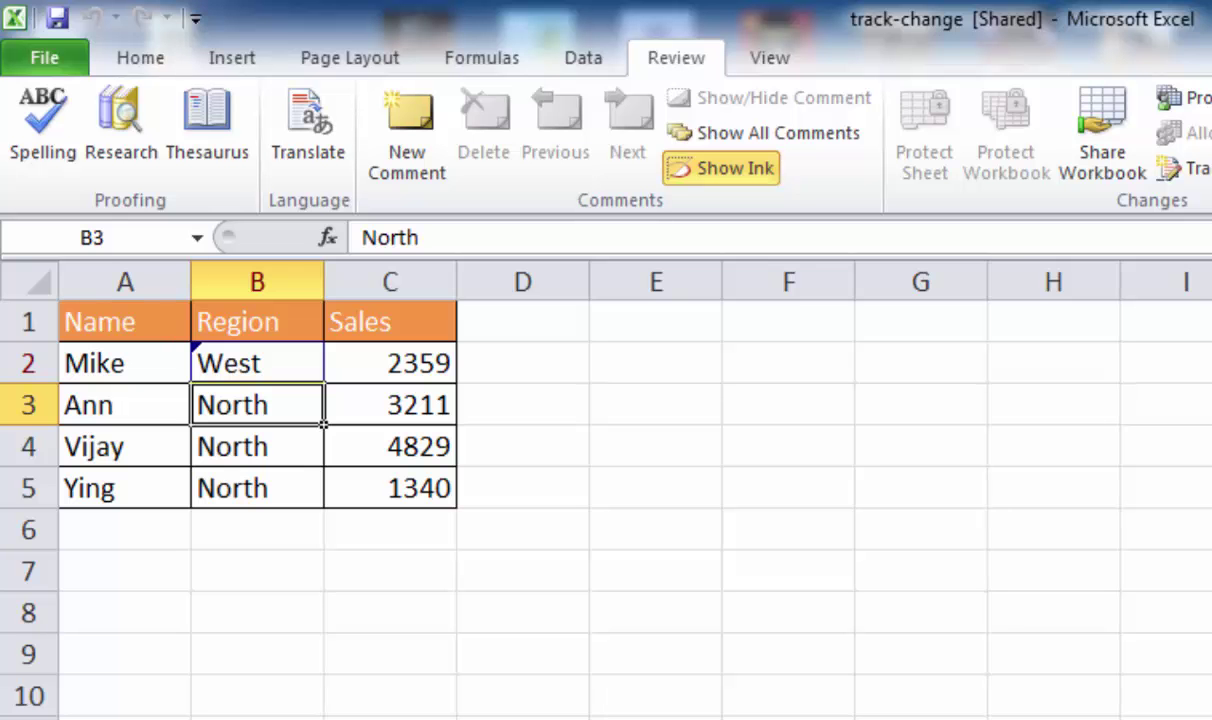
key("ctrl+w")
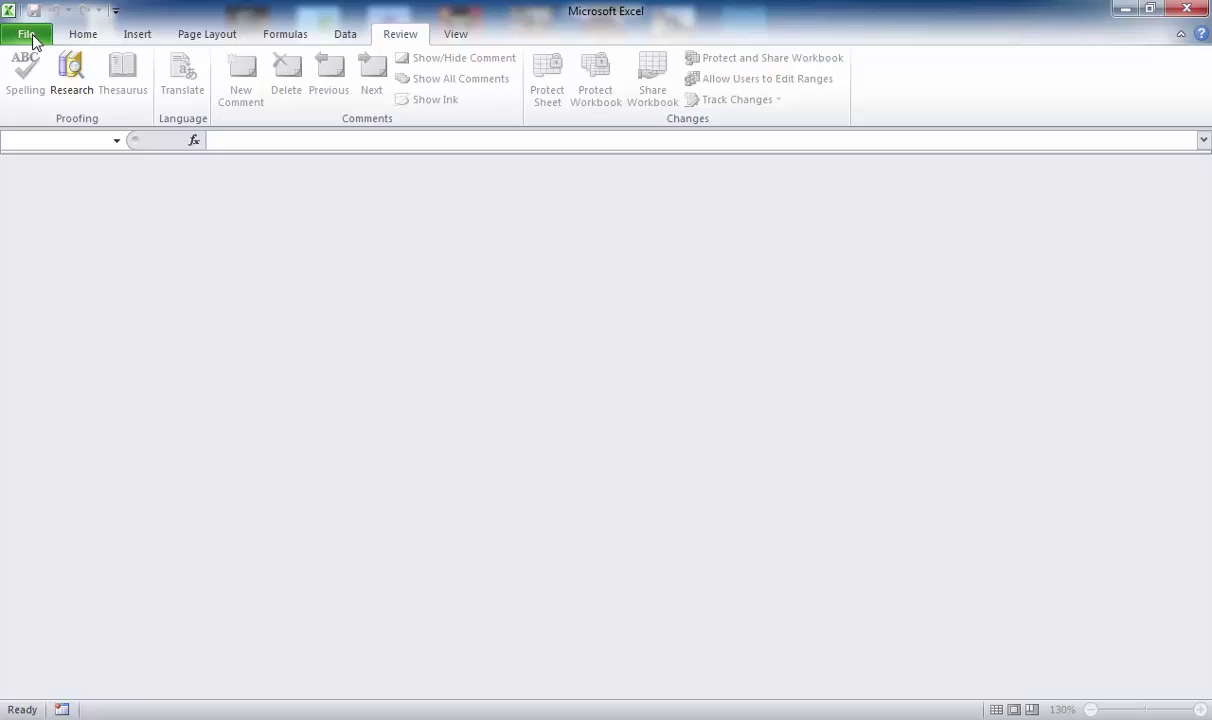
- Reopen the track-change workbook from Recent Workbooks
left_click(27, 35)
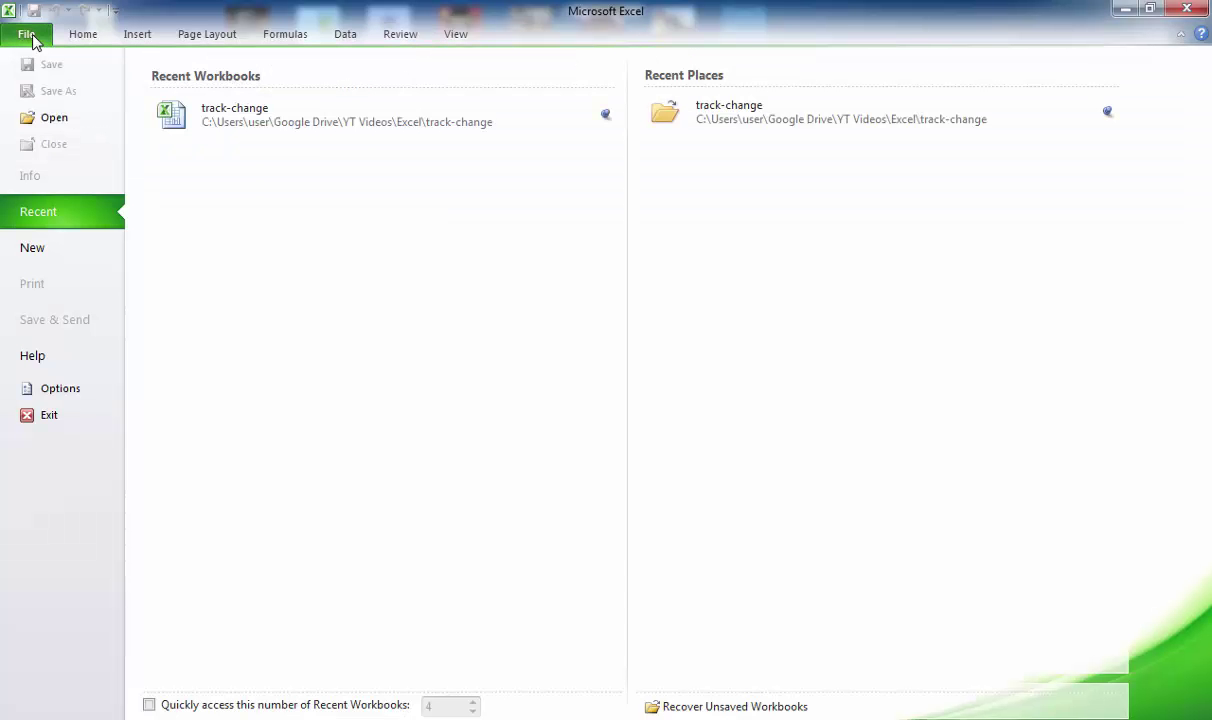
left_click(210, 120)
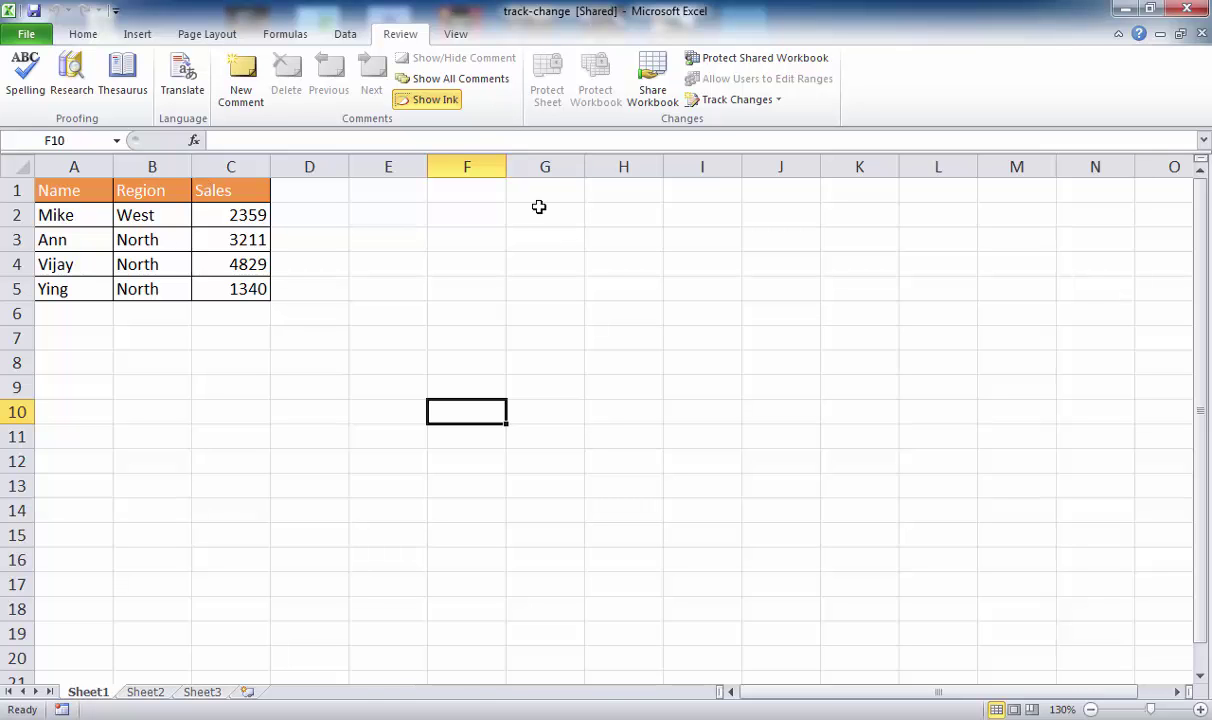
- Change B4 from North to West and save the workbook
left_click(148, 265)
left_click_drag(260, 140, 132, 134)
type("West")
key("Return")
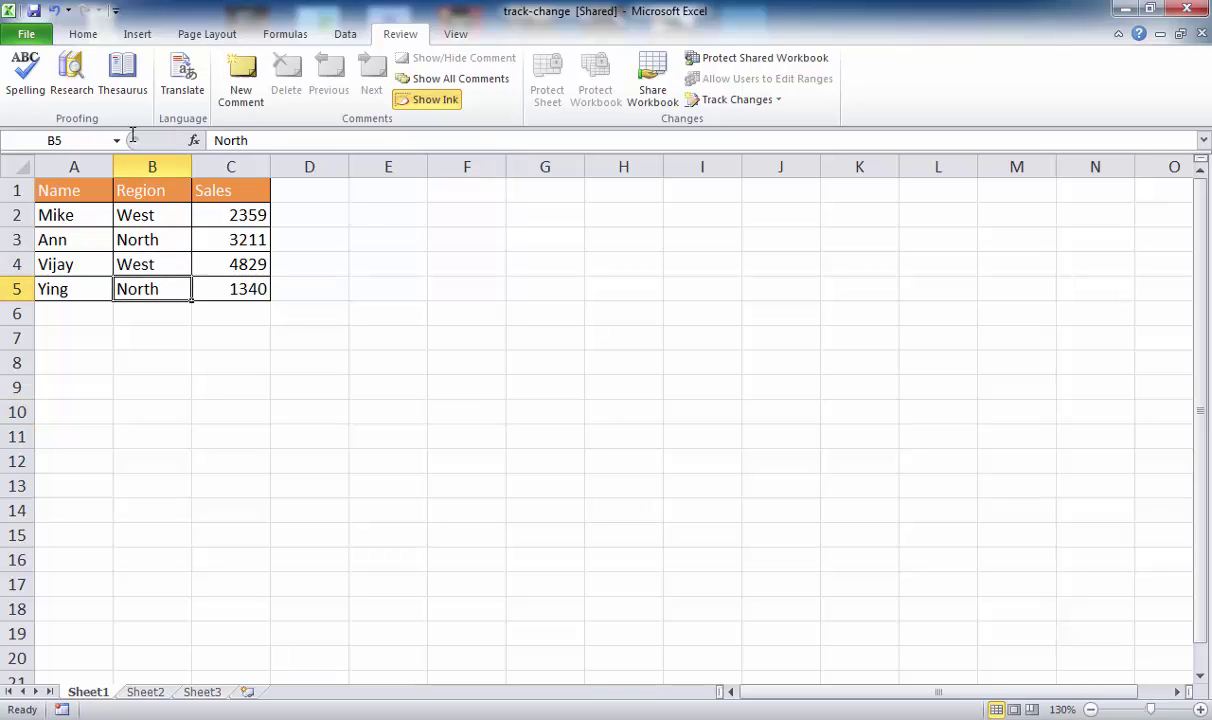
left_click(33, 10)
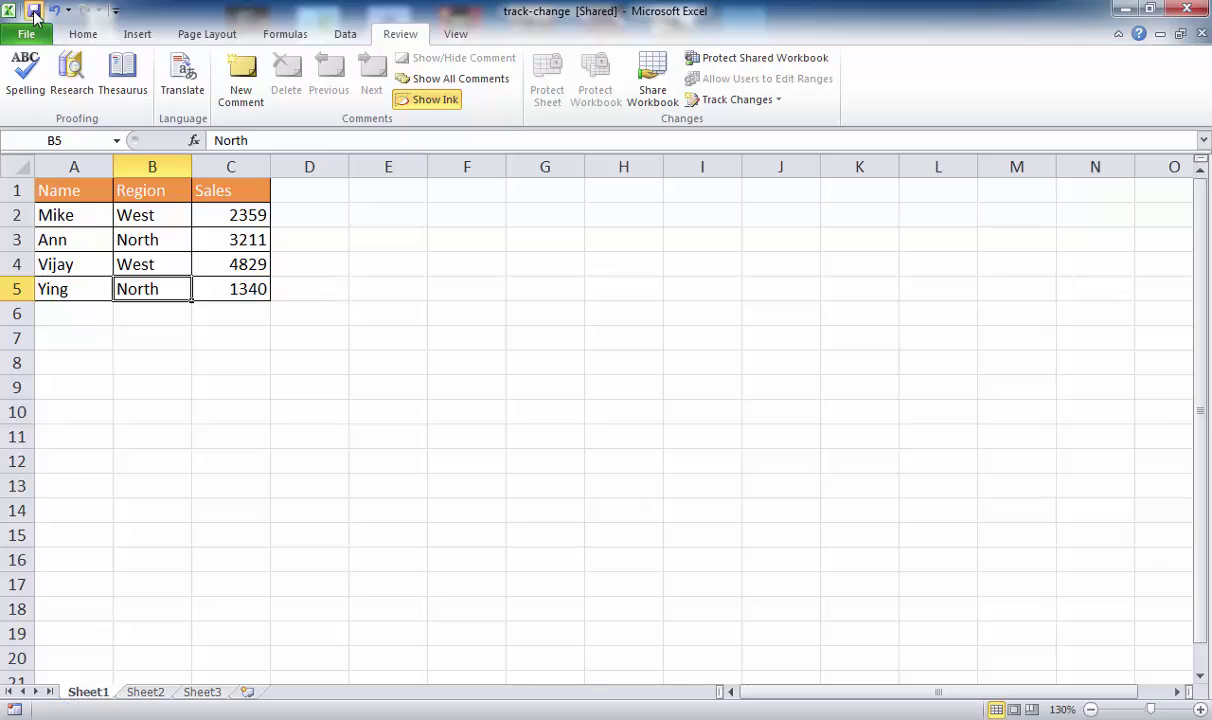
- Change B4 from West to South, then dismiss the Track Changes menu
left_click(170, 265)
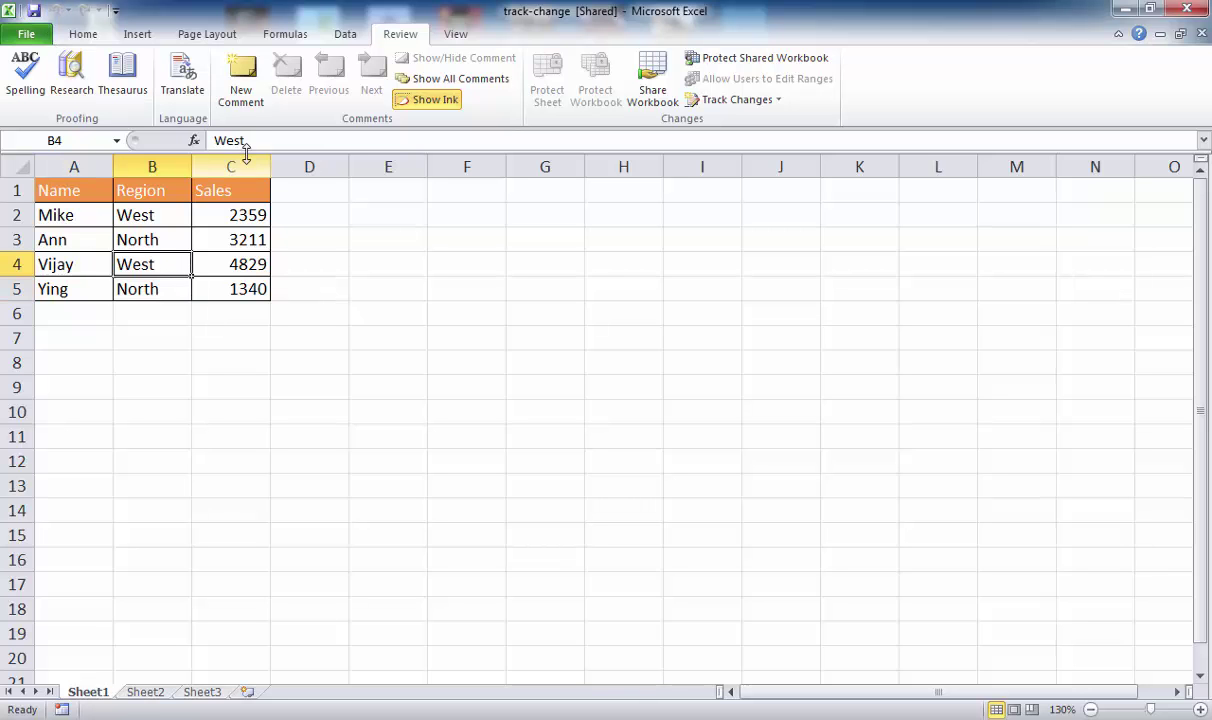
left_click_drag(258, 141, 112, 118)
type("South")
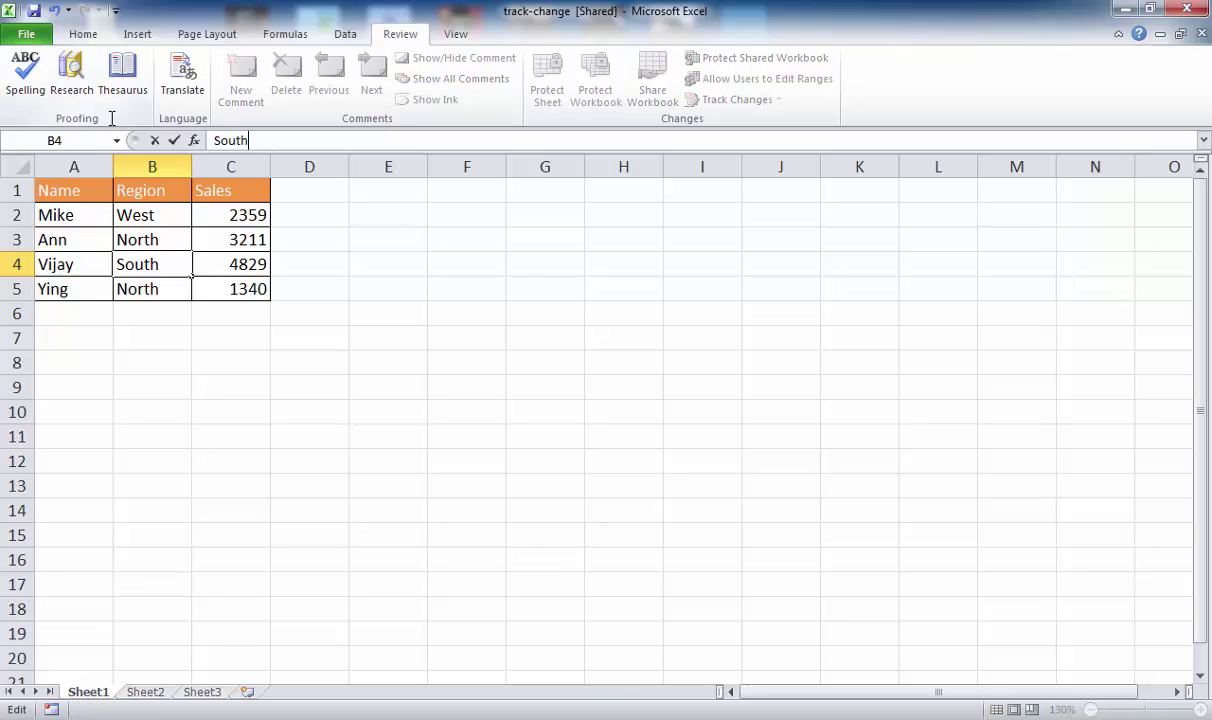
key("Return")
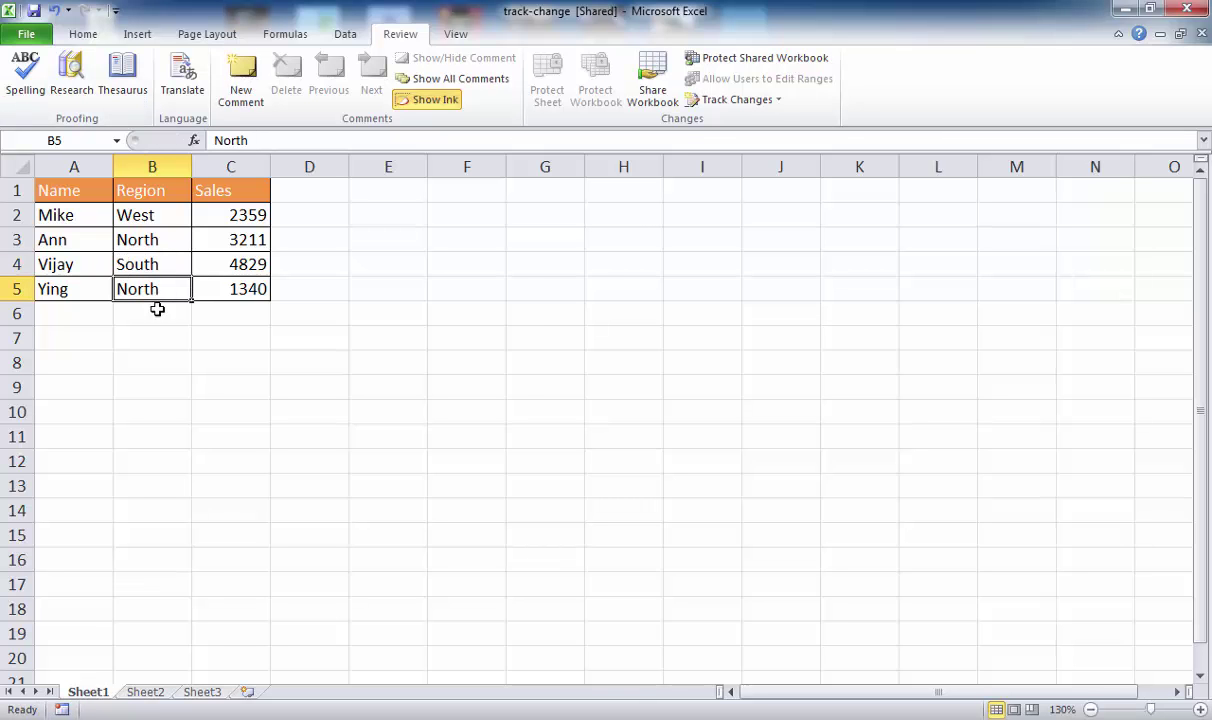
left_click(740, 100)
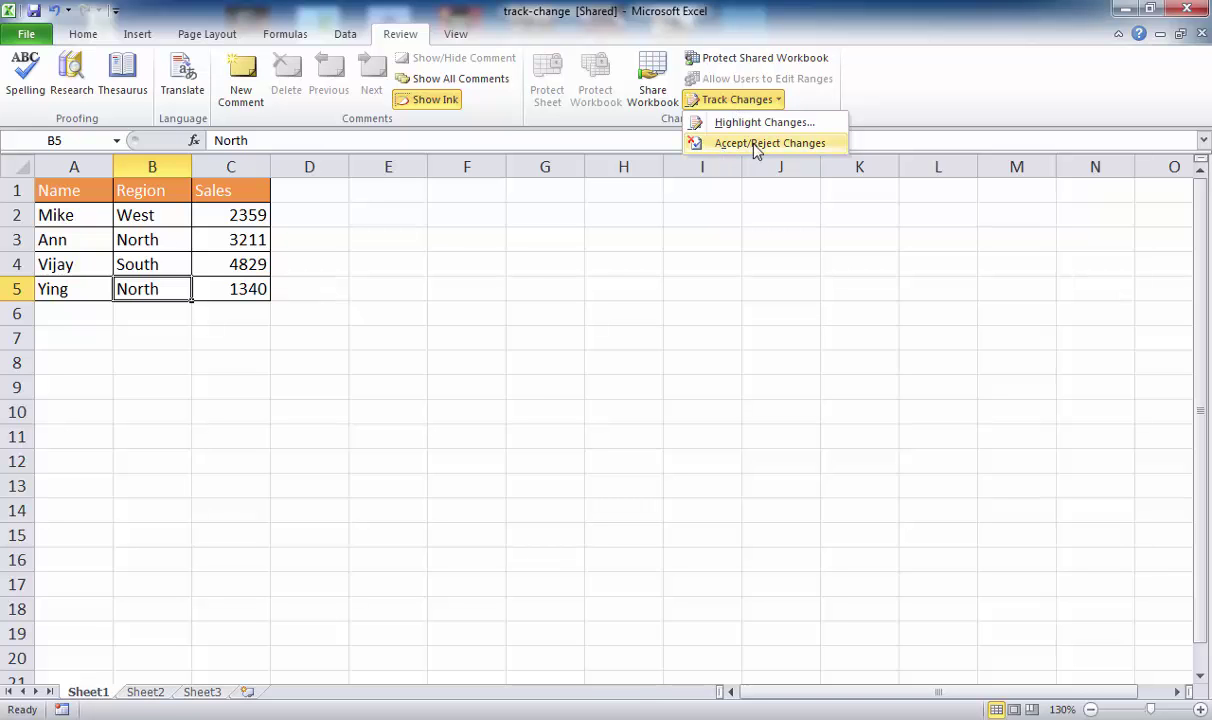
key("Escape")
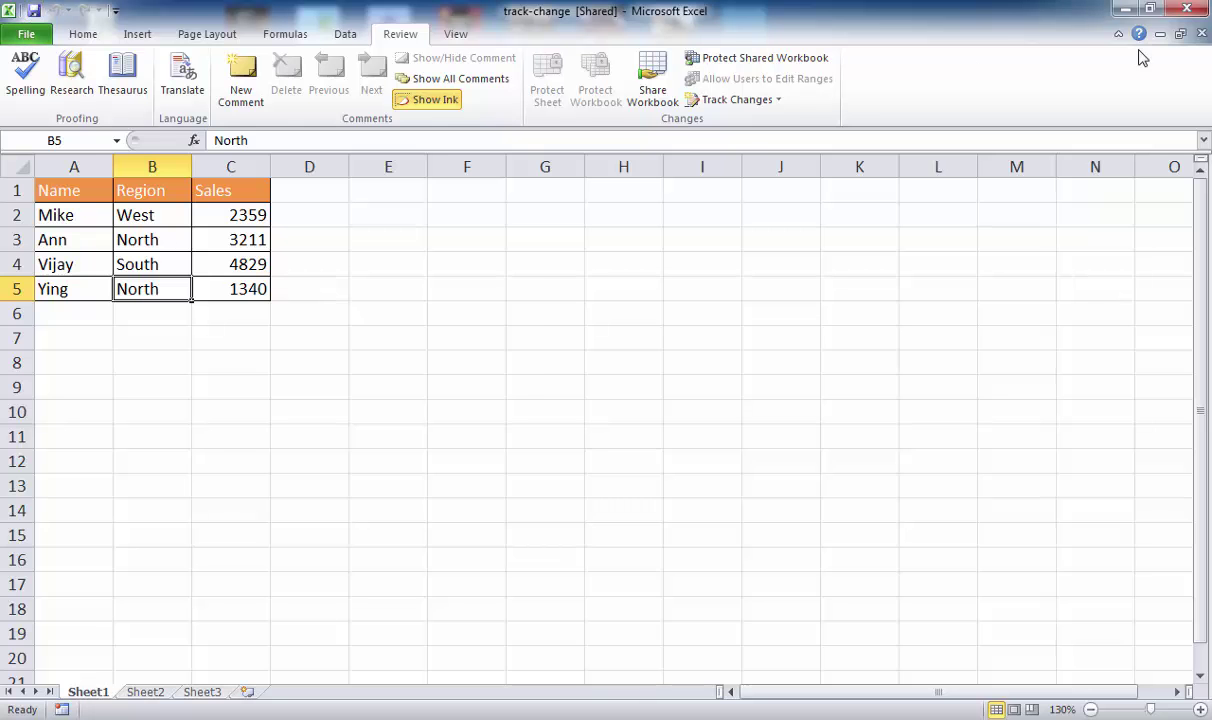
- Close the track-change workbook and reopen it from Recent Workbooks
left_click(1203, 34)
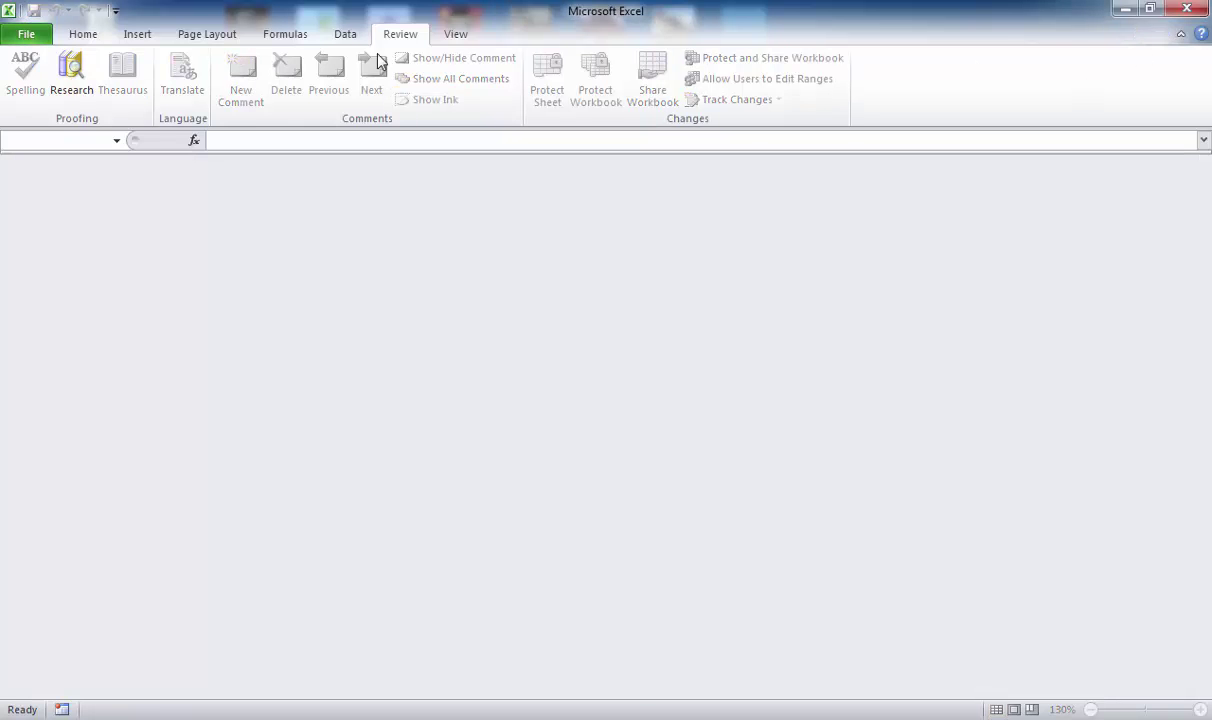
left_click(26, 34)
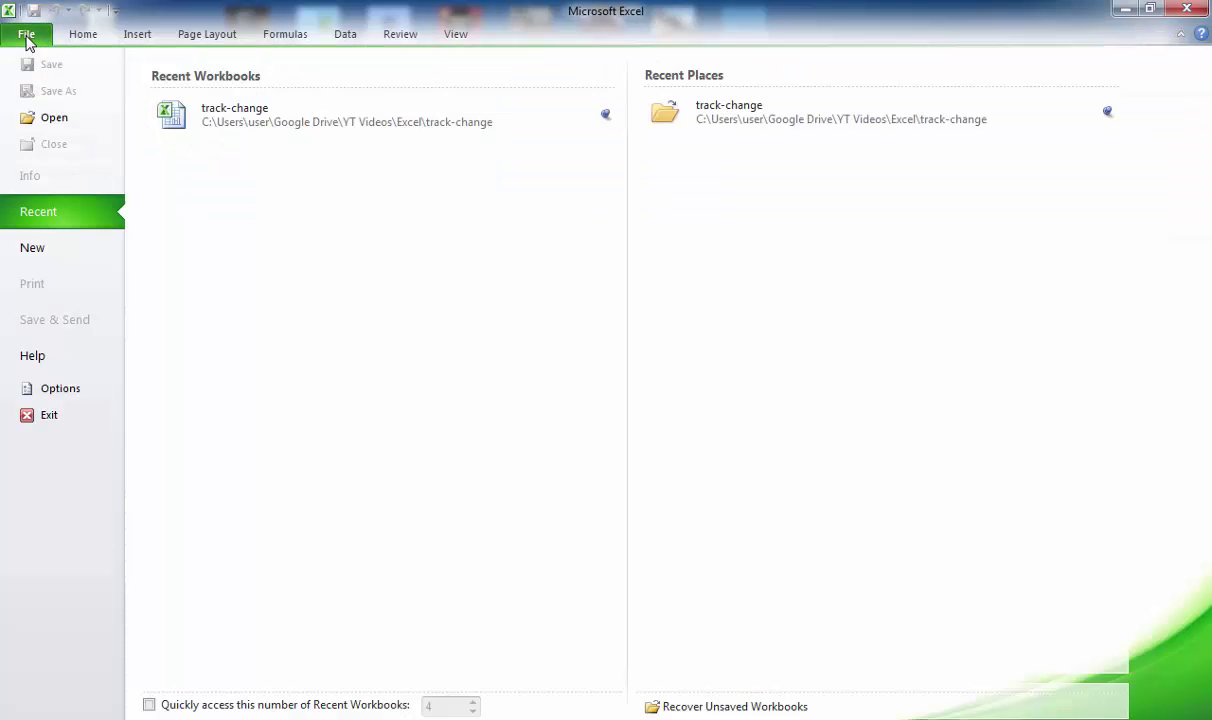
left_click(211, 124)
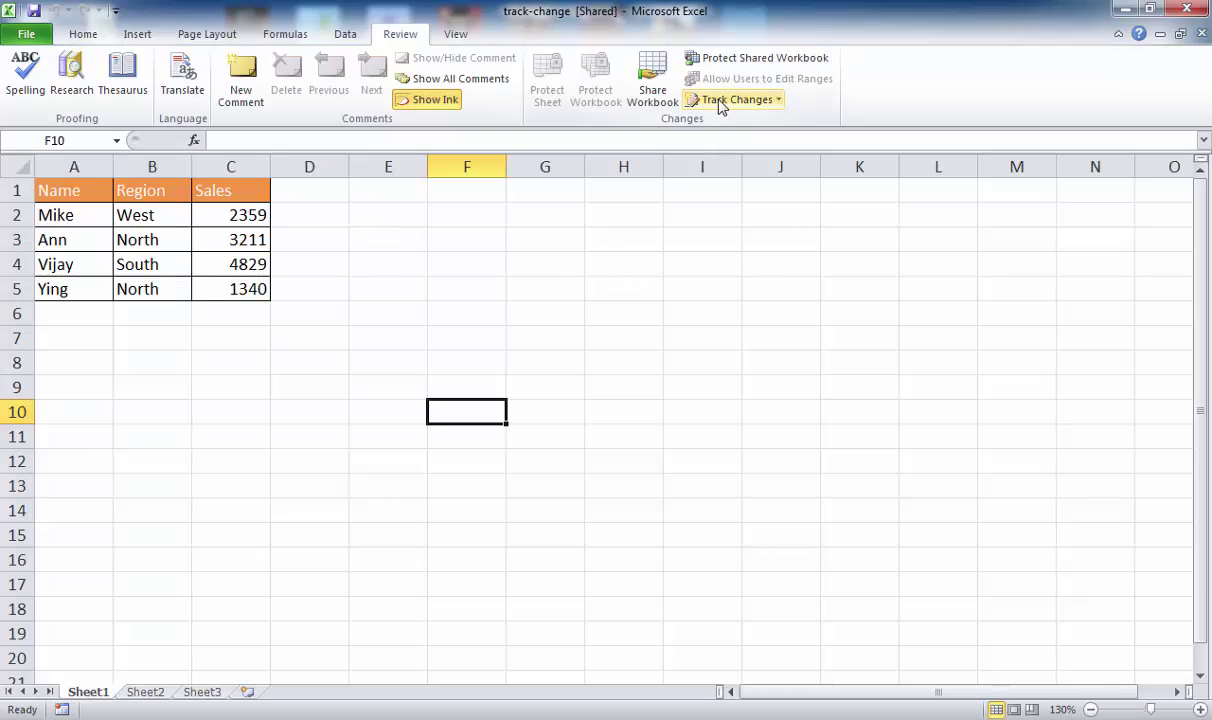
- Start reviewing changes with When set to 'Not yet reviewed'
left_click(722, 103)
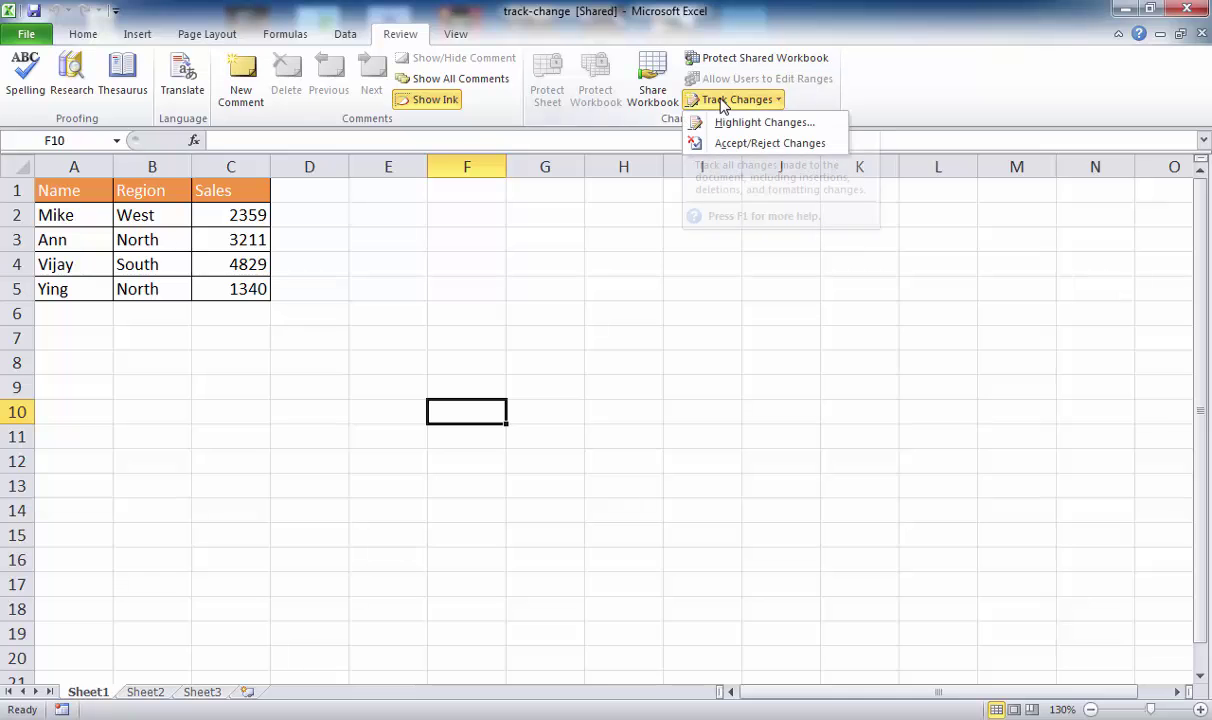
left_click(745, 145)
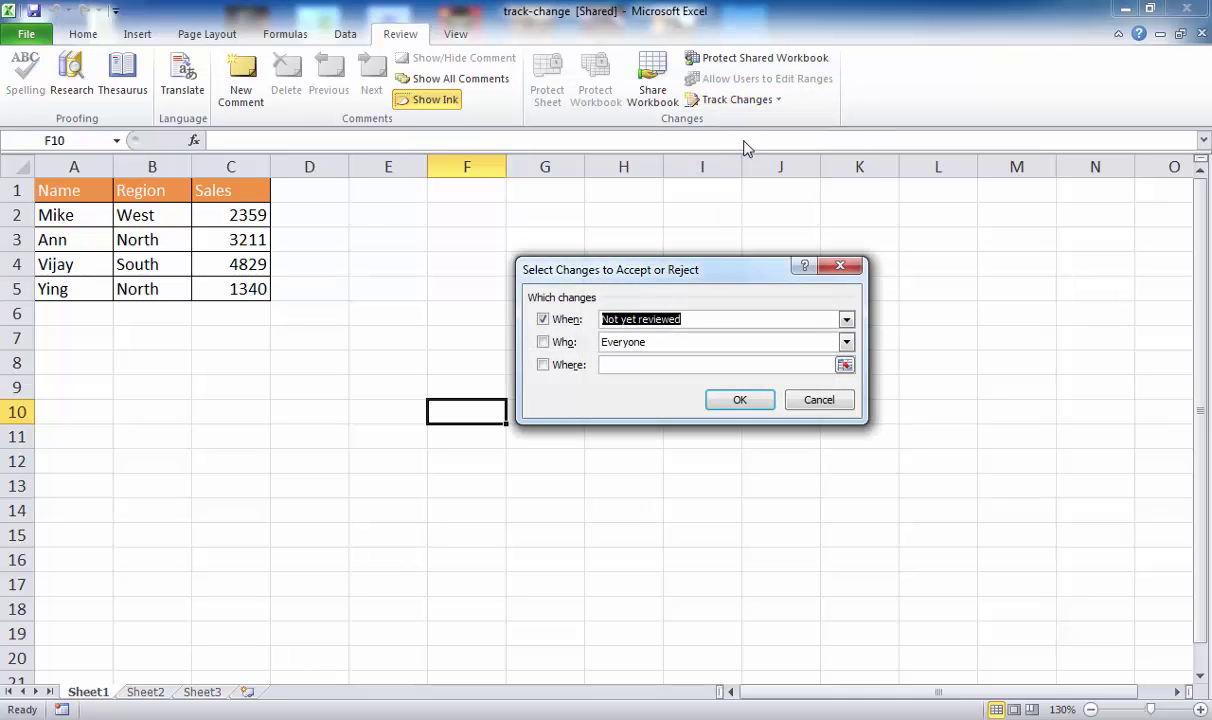
left_click_drag(644, 272, 495, 230)
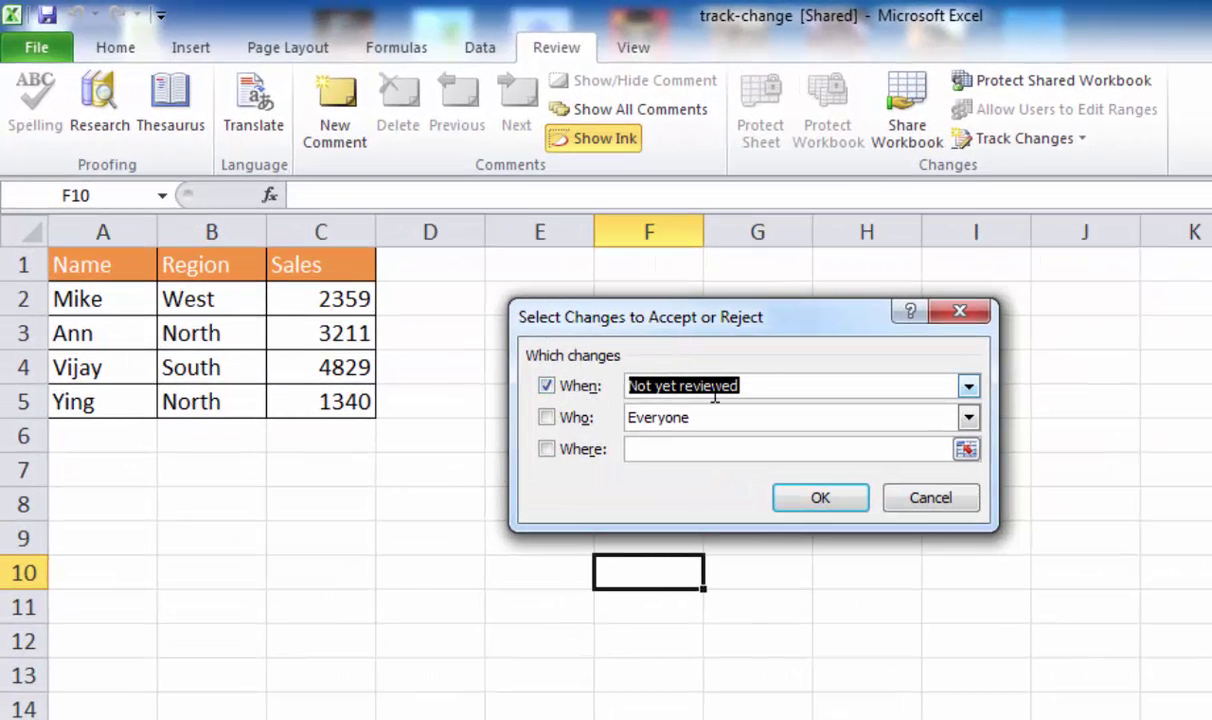
left_click(968, 386)
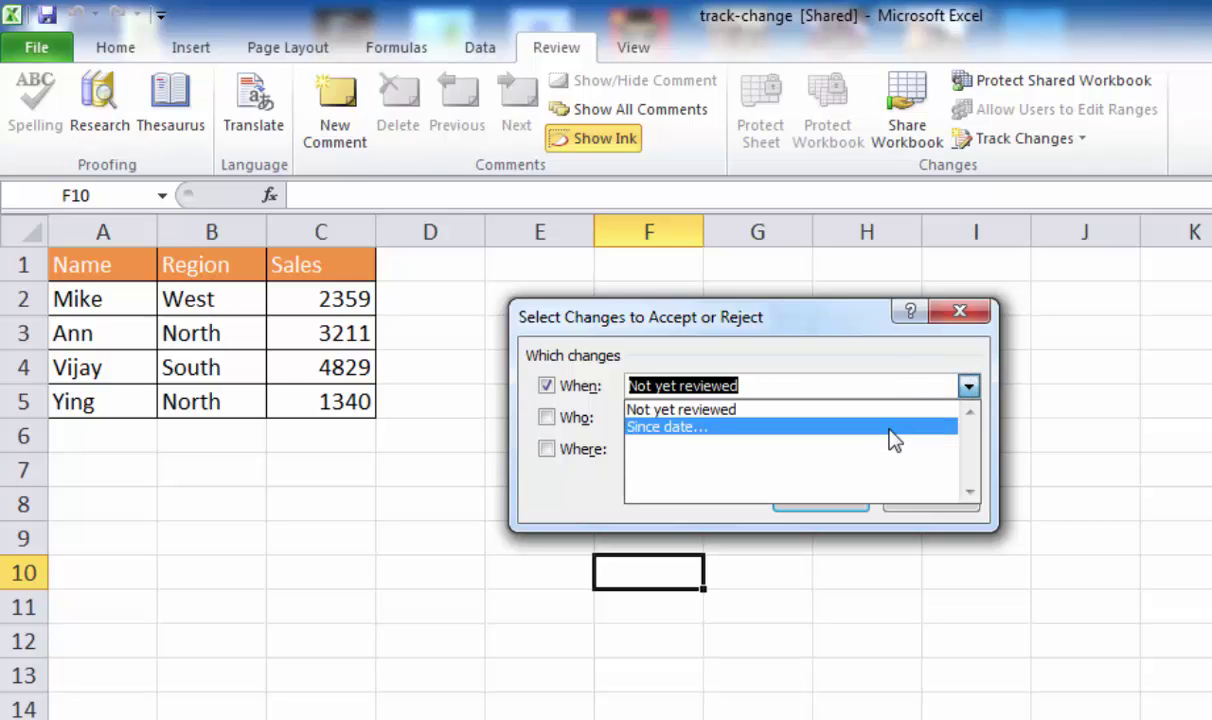
left_click(885, 366)
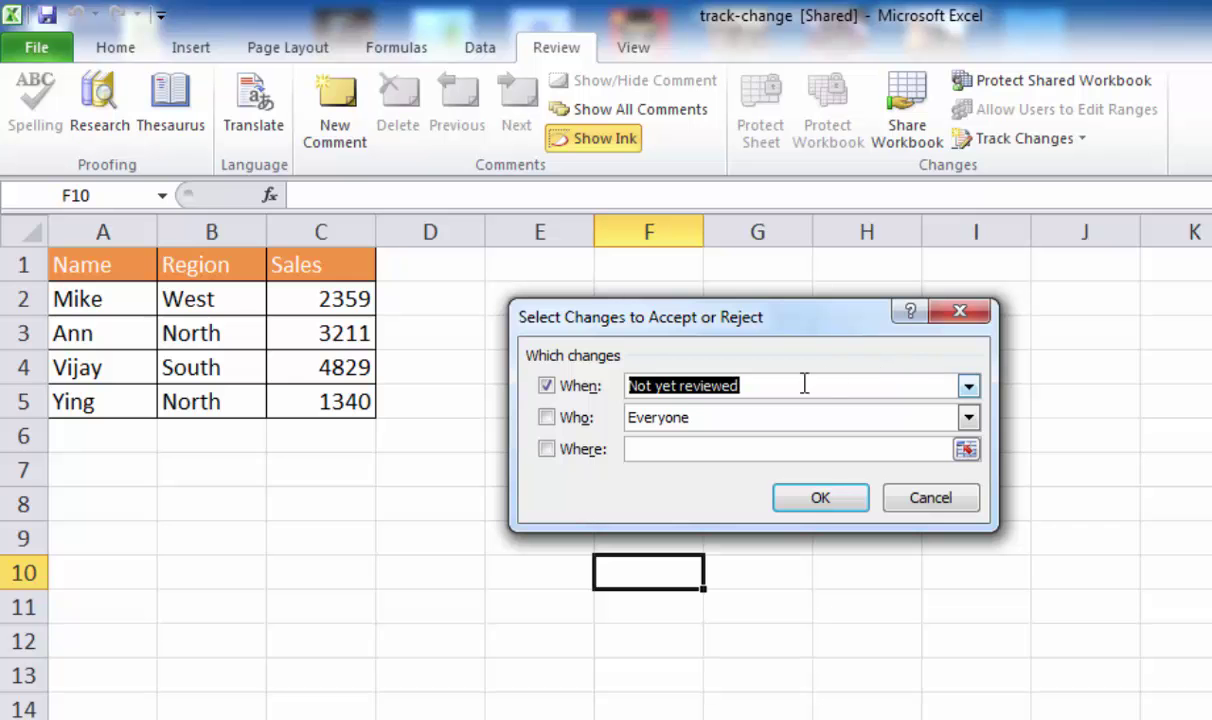
left_click(822, 500)
left_click_drag(830, 306, 957, 397)
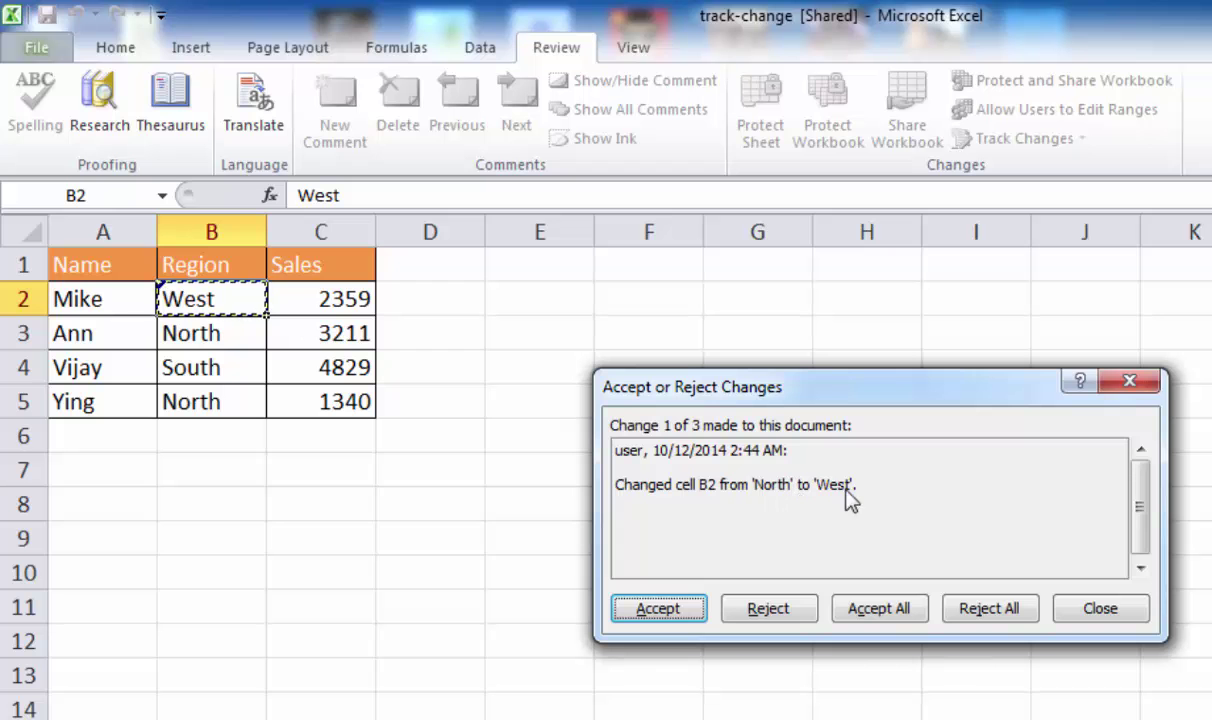
- Accept B2's change to West, and accept West over South for B4
left_click(668, 612)
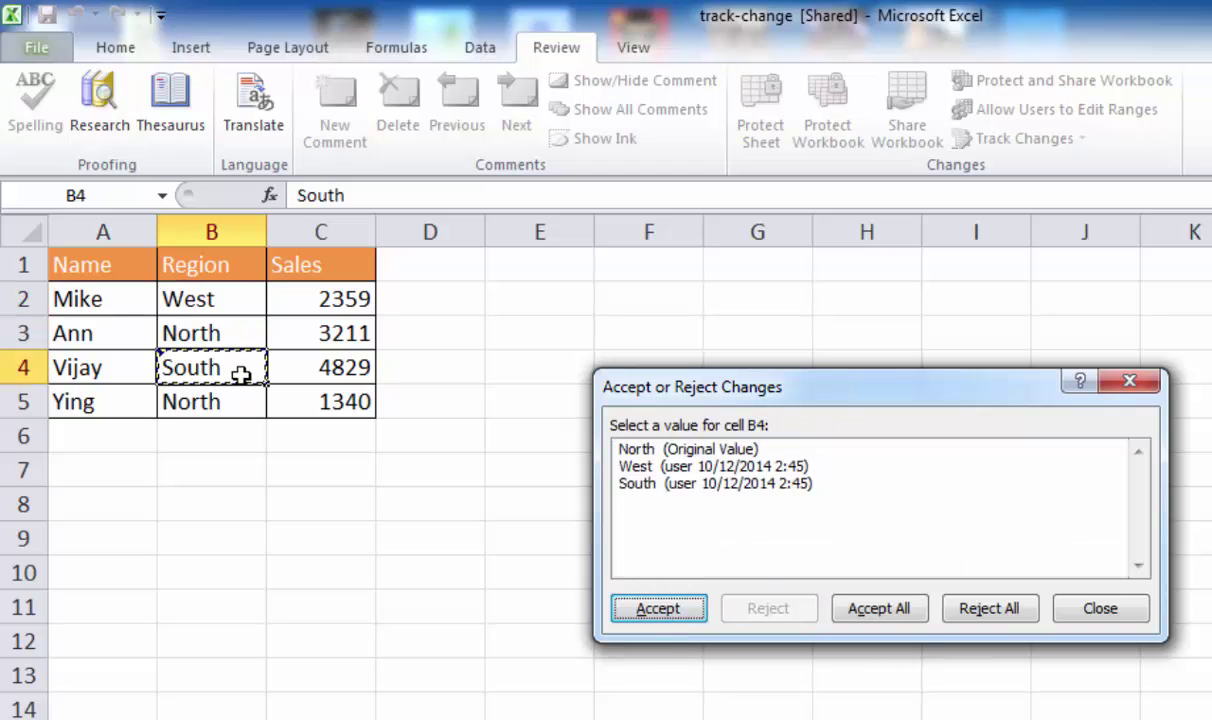
left_click(628, 464)
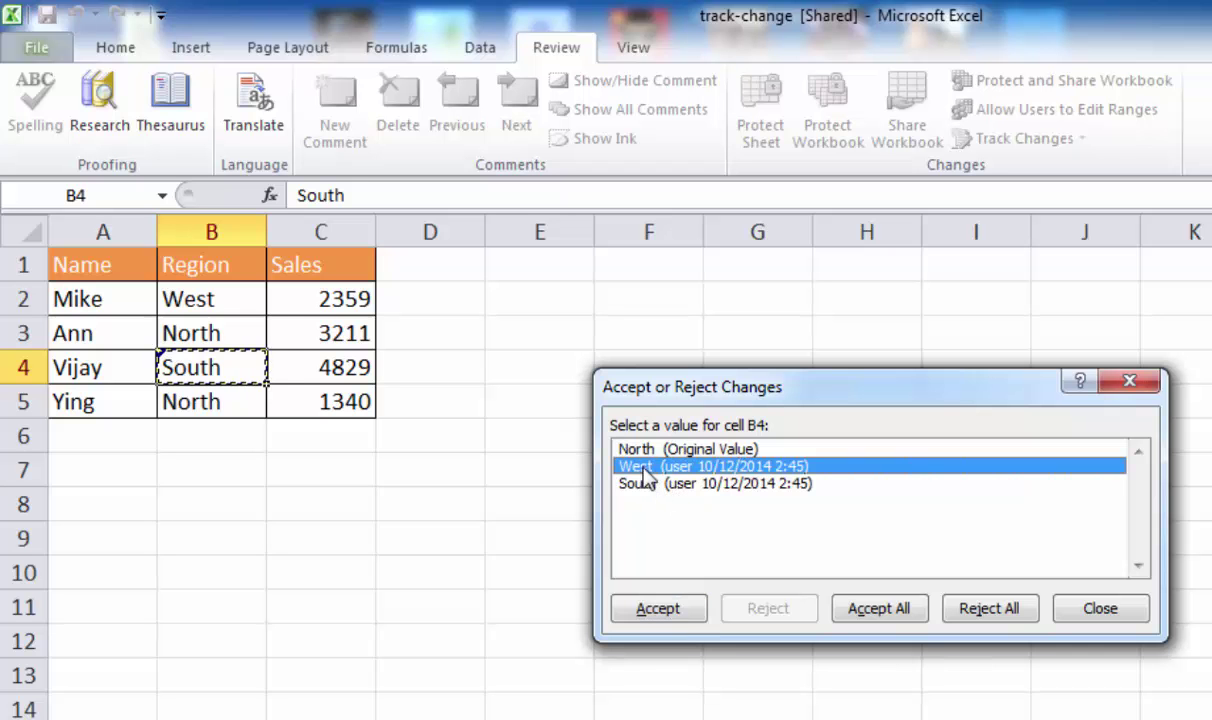
left_click(682, 608)
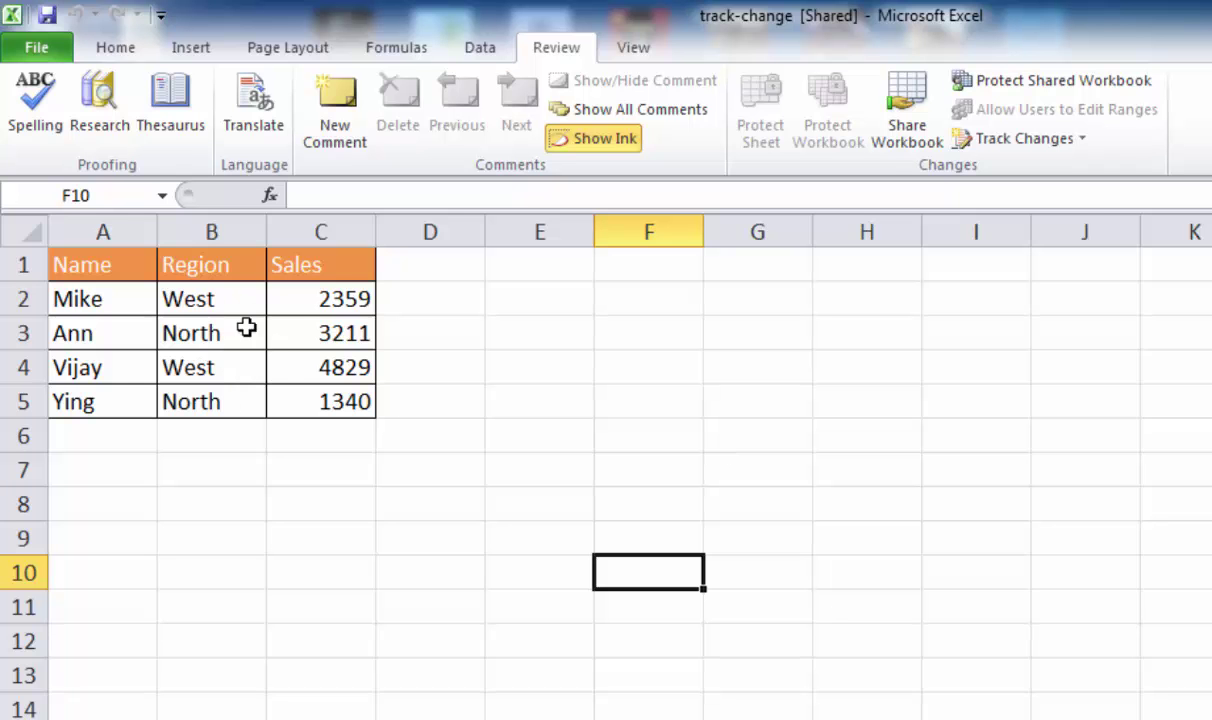
- Change B5 from North to East
left_click(222, 401)
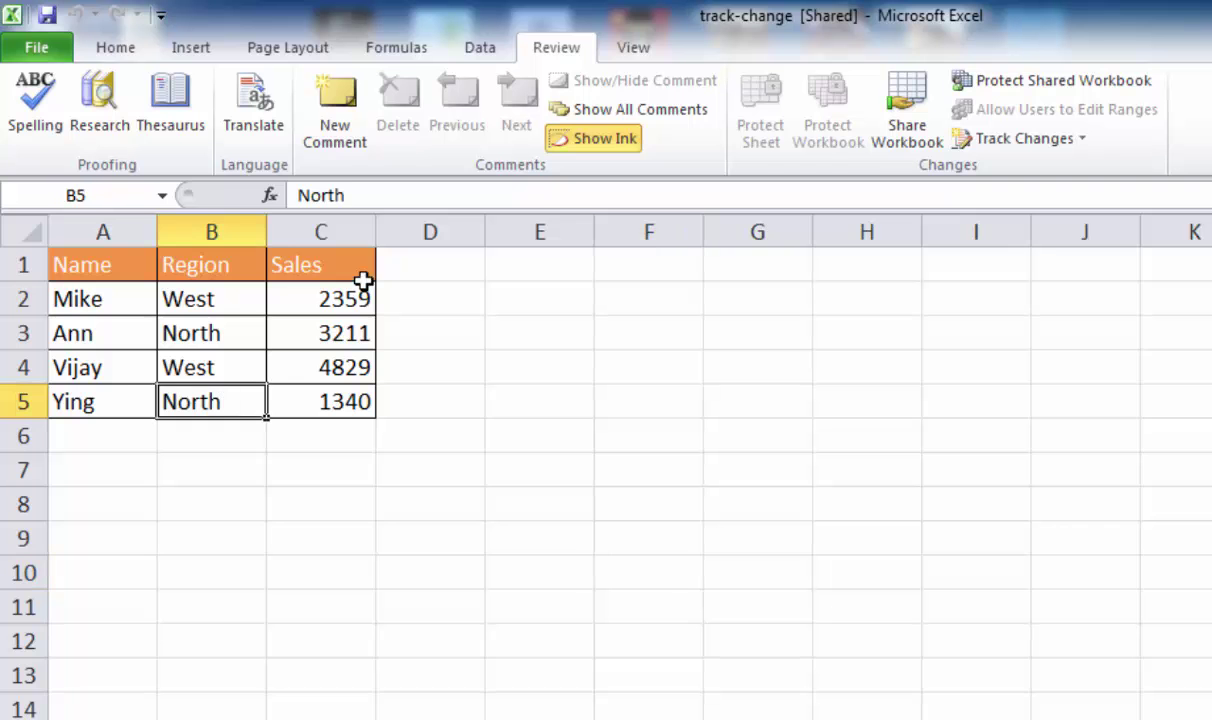
left_click_drag(362, 195, 247, 196)
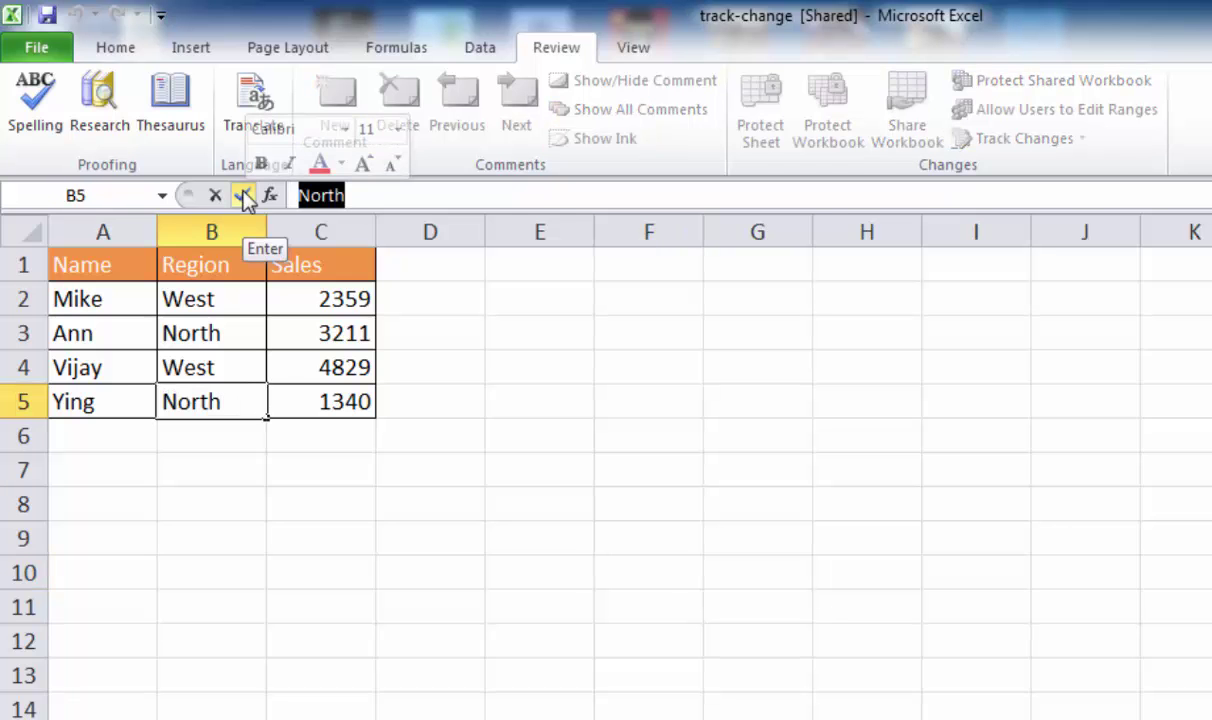
type("East")
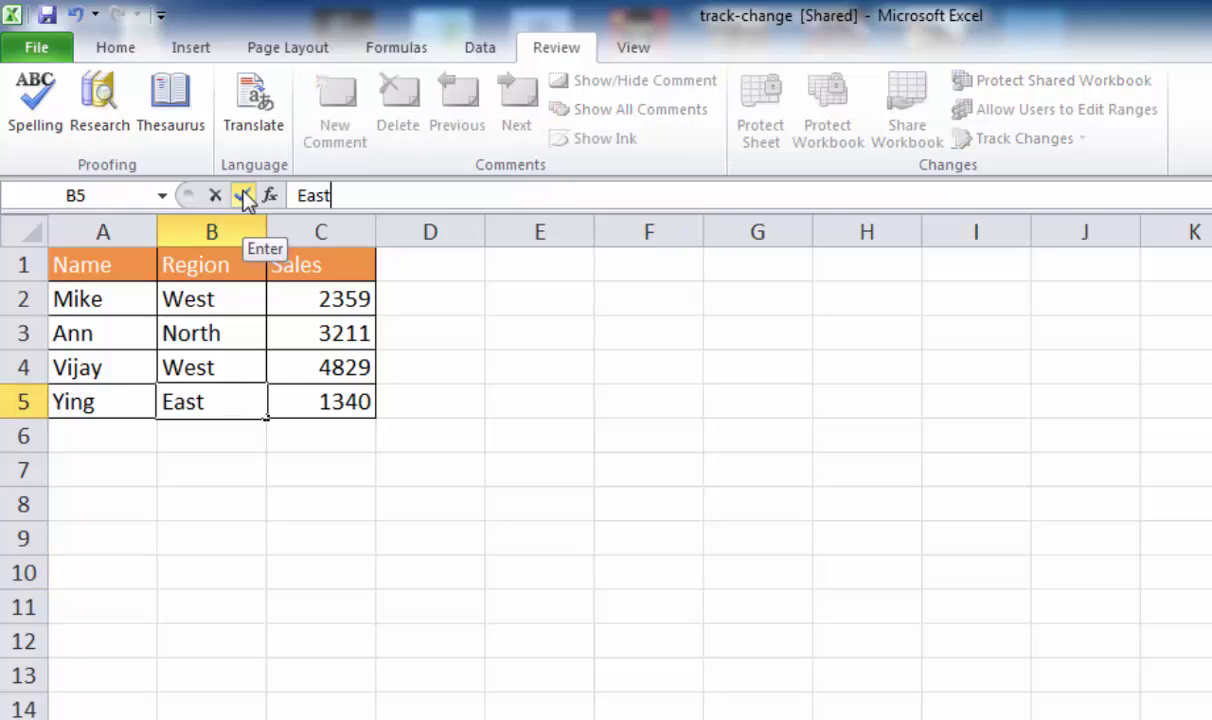
key("Return")
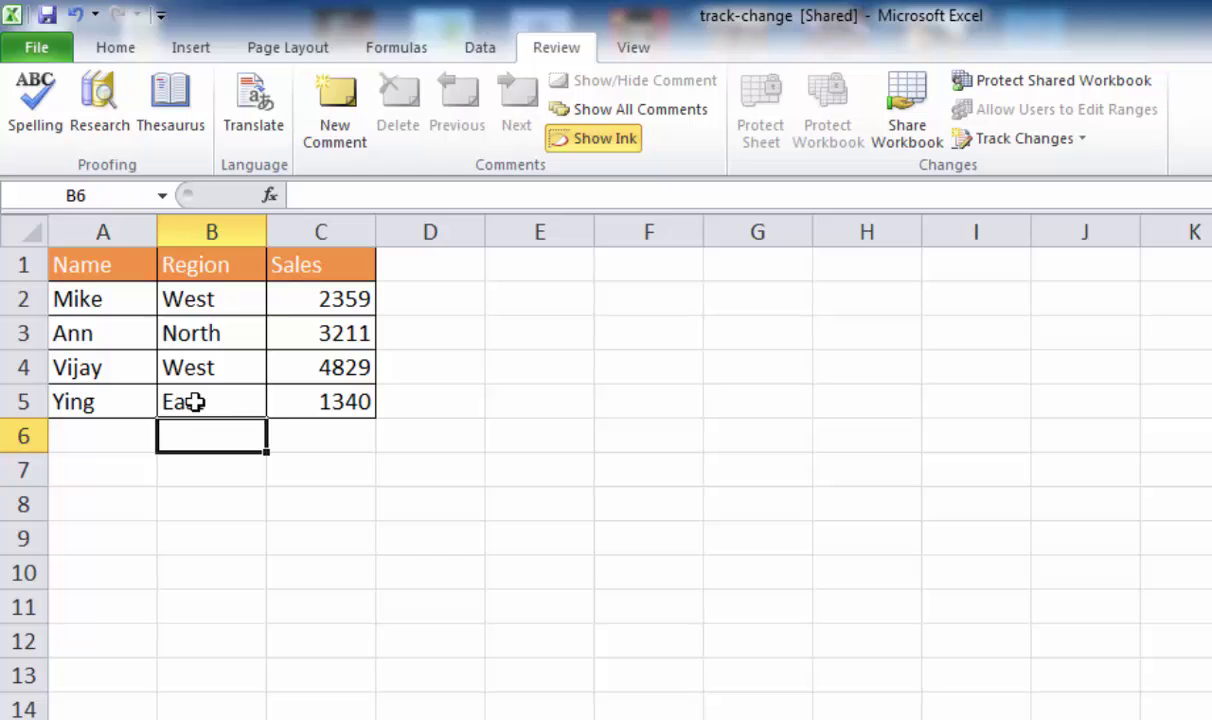
- Confirm the Highlight Changes settings with OK
left_click(1010, 145)
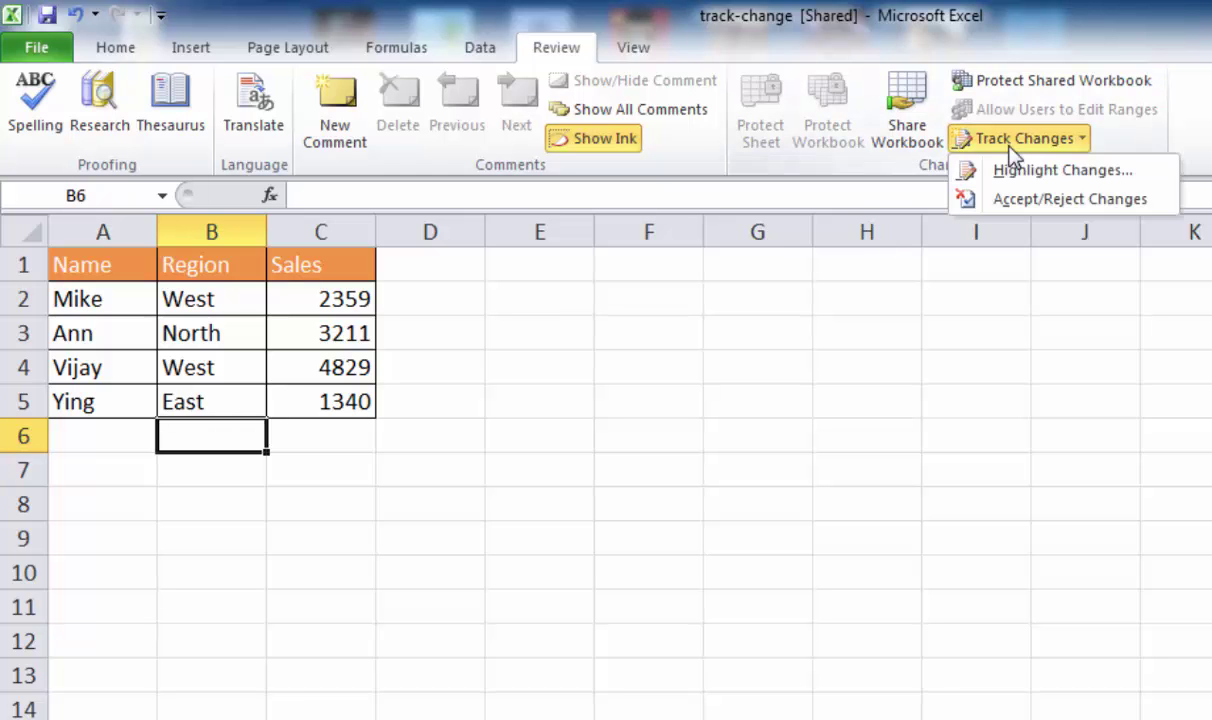
left_click(1020, 175)
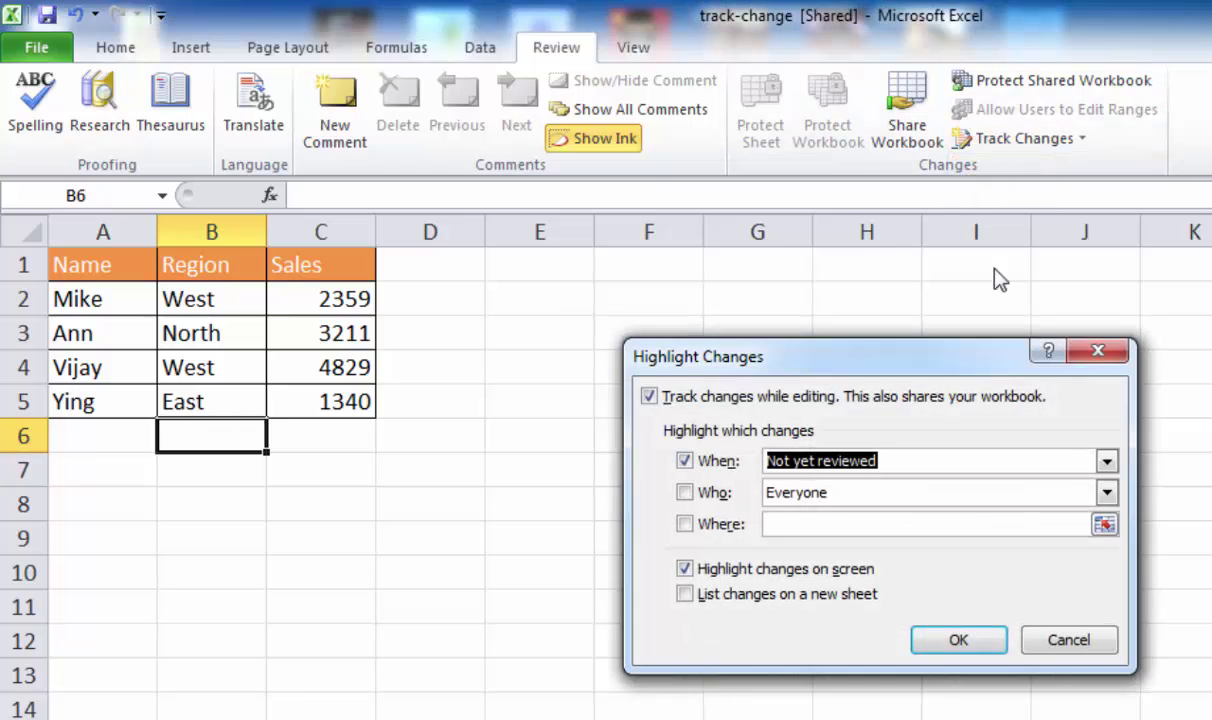
left_click(968, 647)
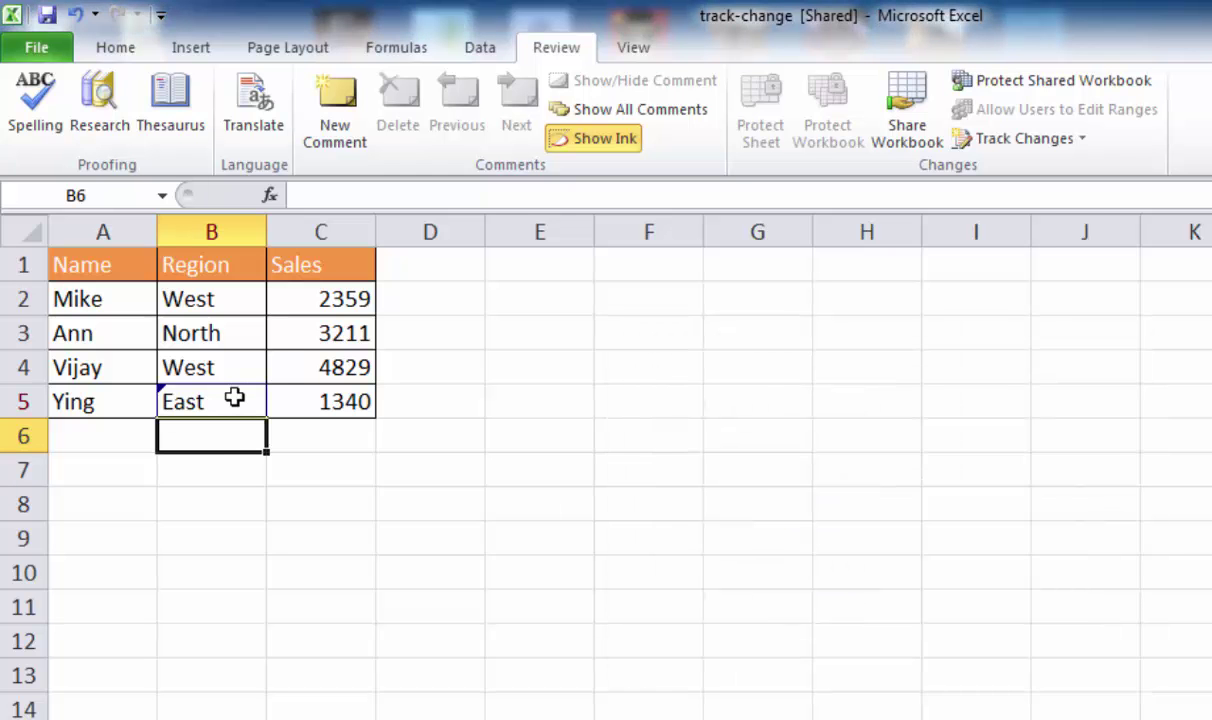
mouse_move(233, 398)
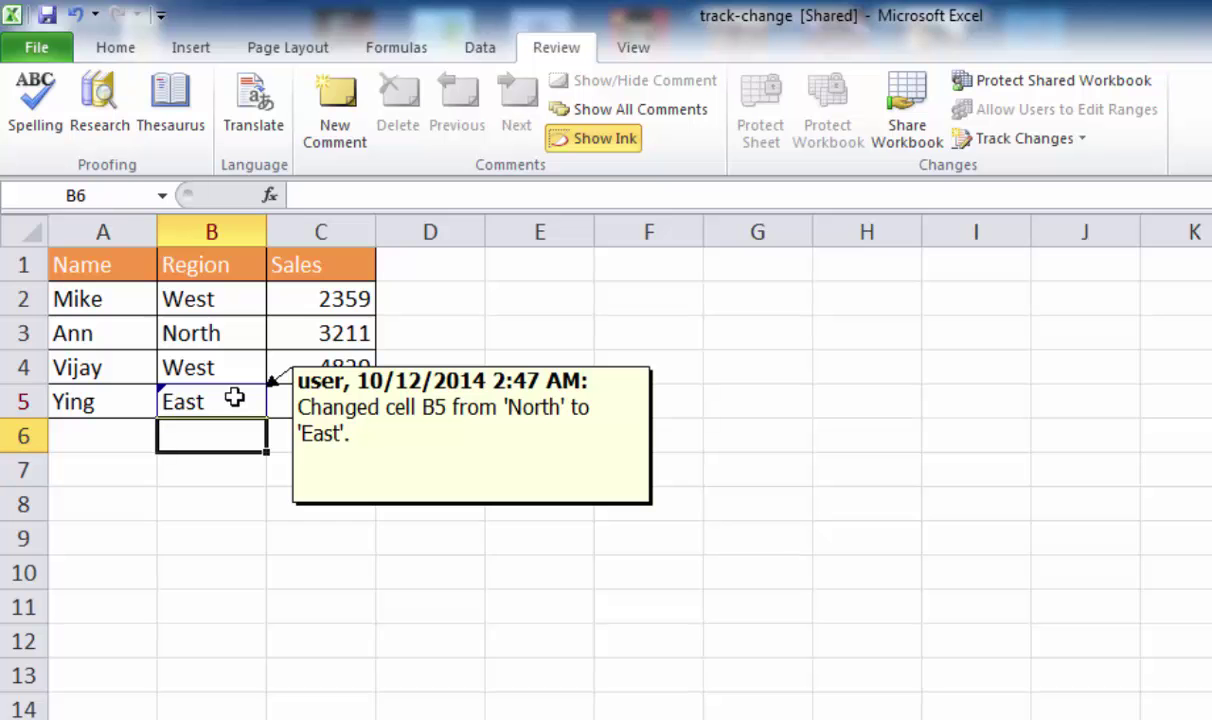
left_click(1016, 148)
- Tick 'List changes on a new sheet', confirm, and dismiss the saved-changes-only warning
left_click(1025, 175)
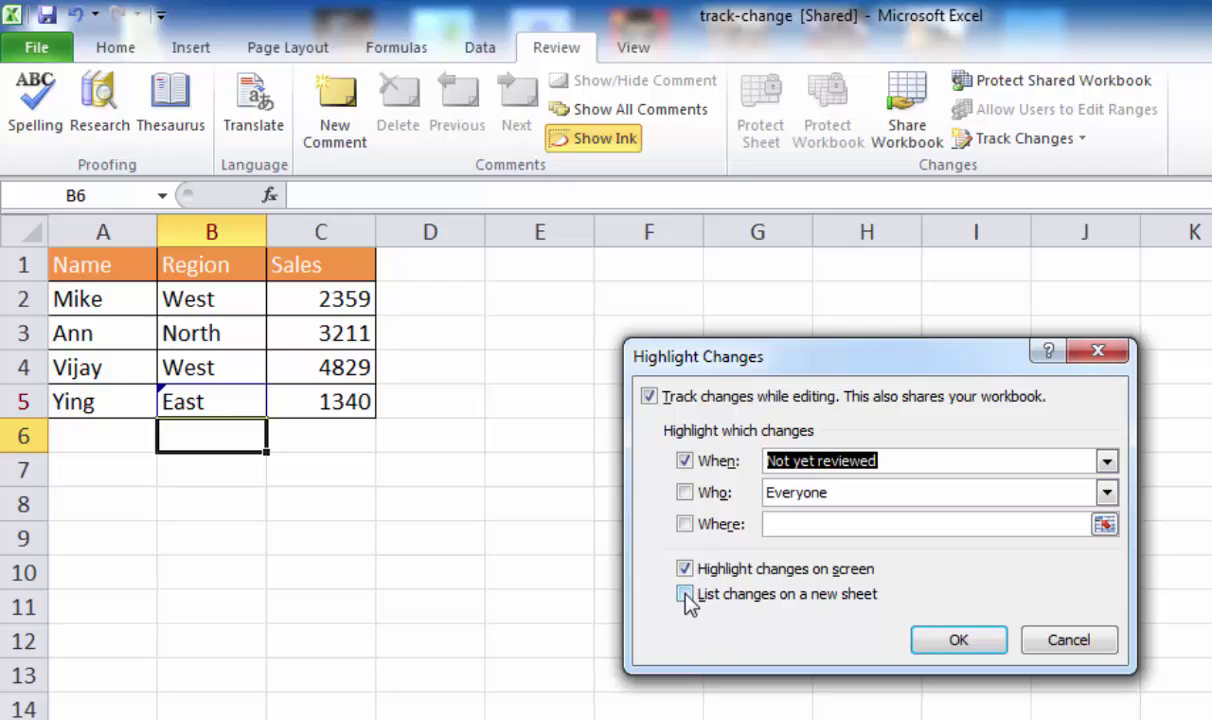
left_click(685, 595)
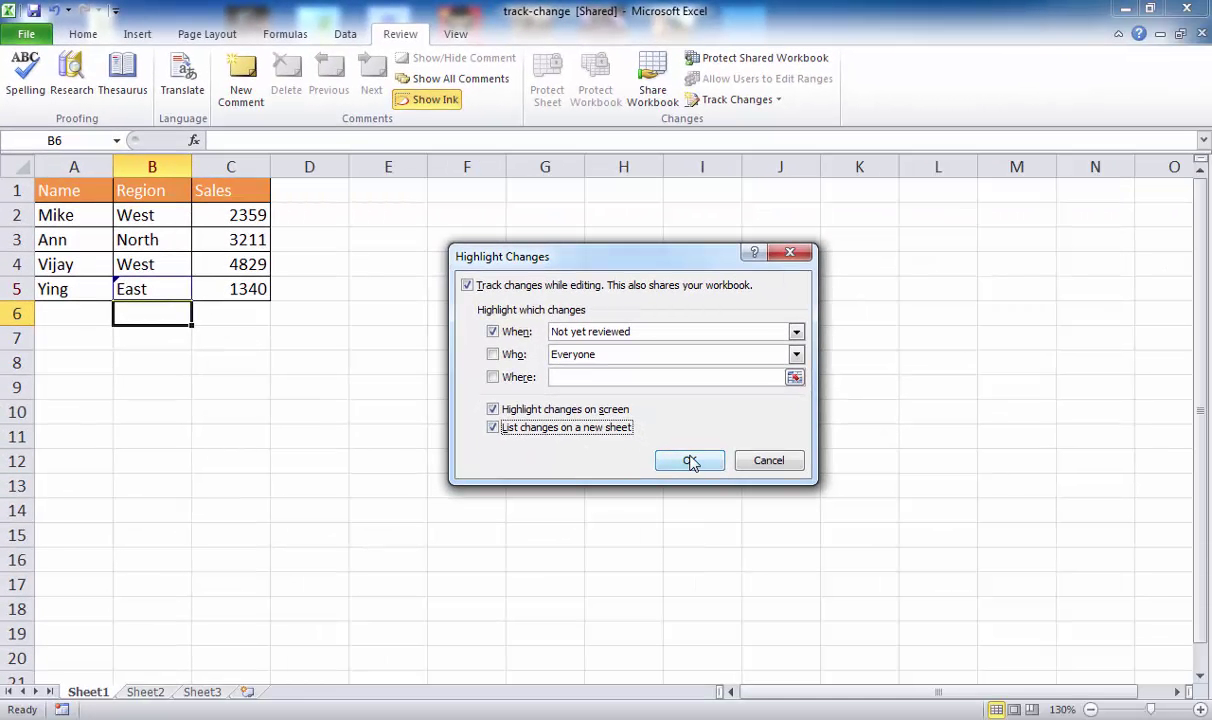
left_click(691, 462)
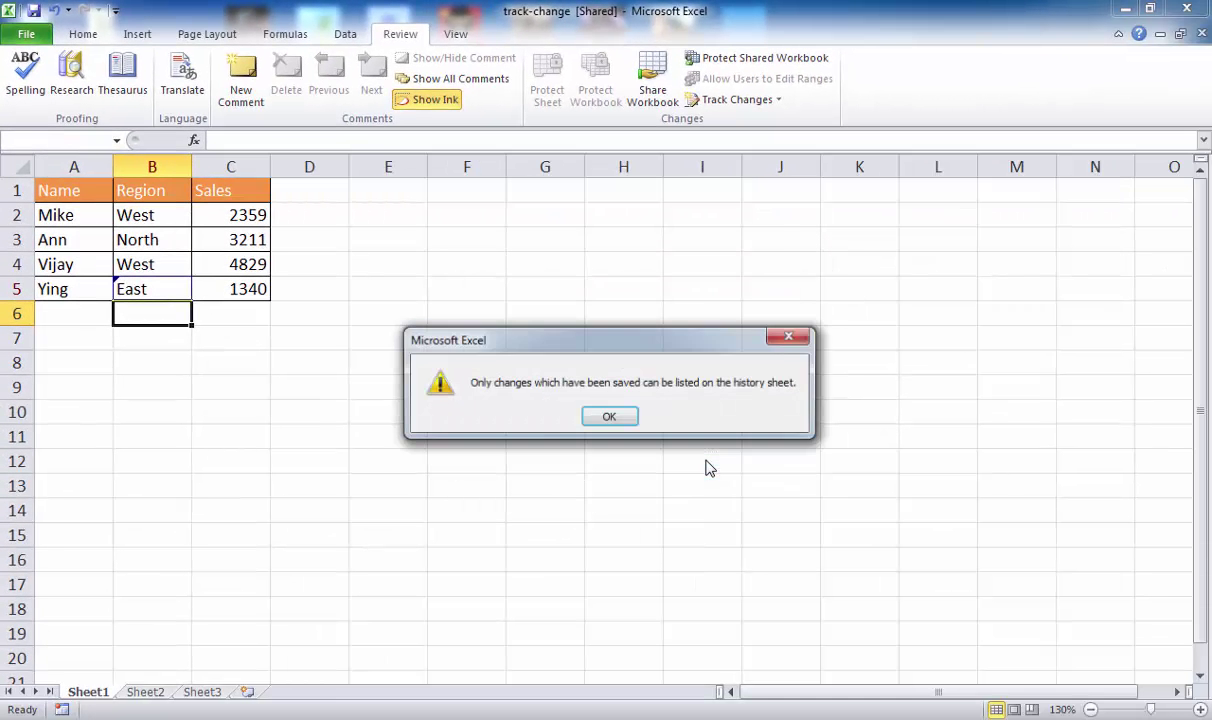
left_click(612, 418)
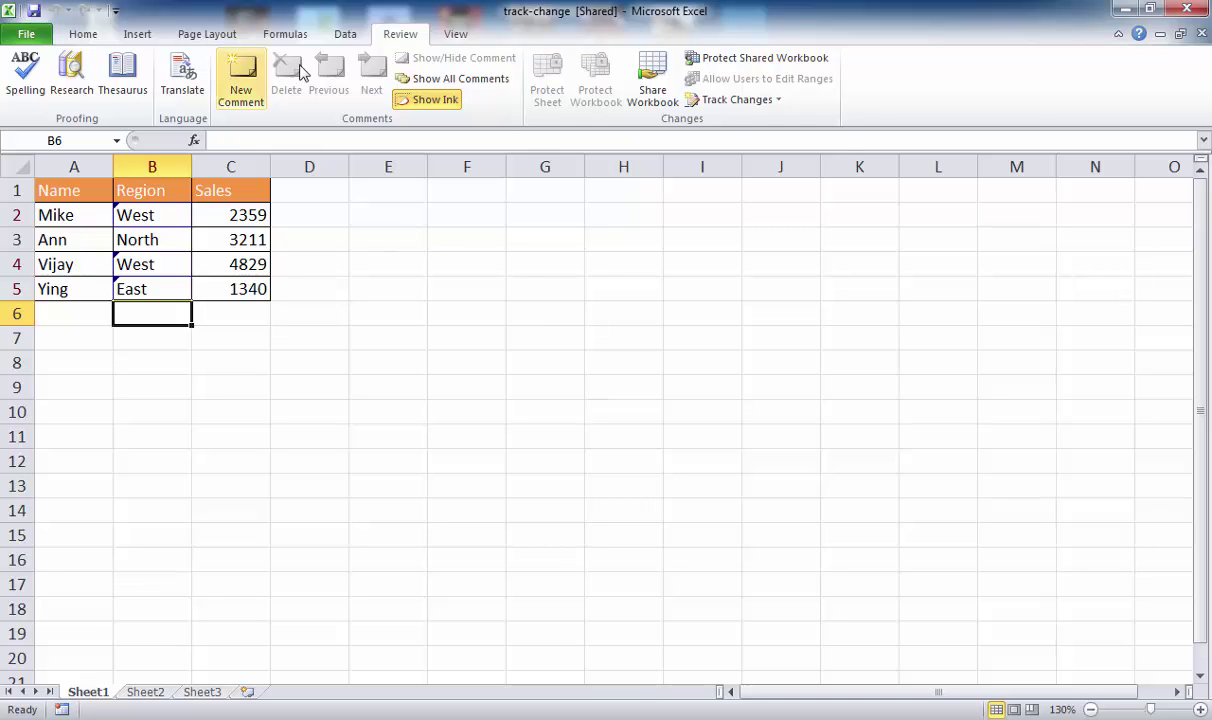
- Repeat with 'List changes on a new sheet' to create the History sheet
left_click(735, 100)
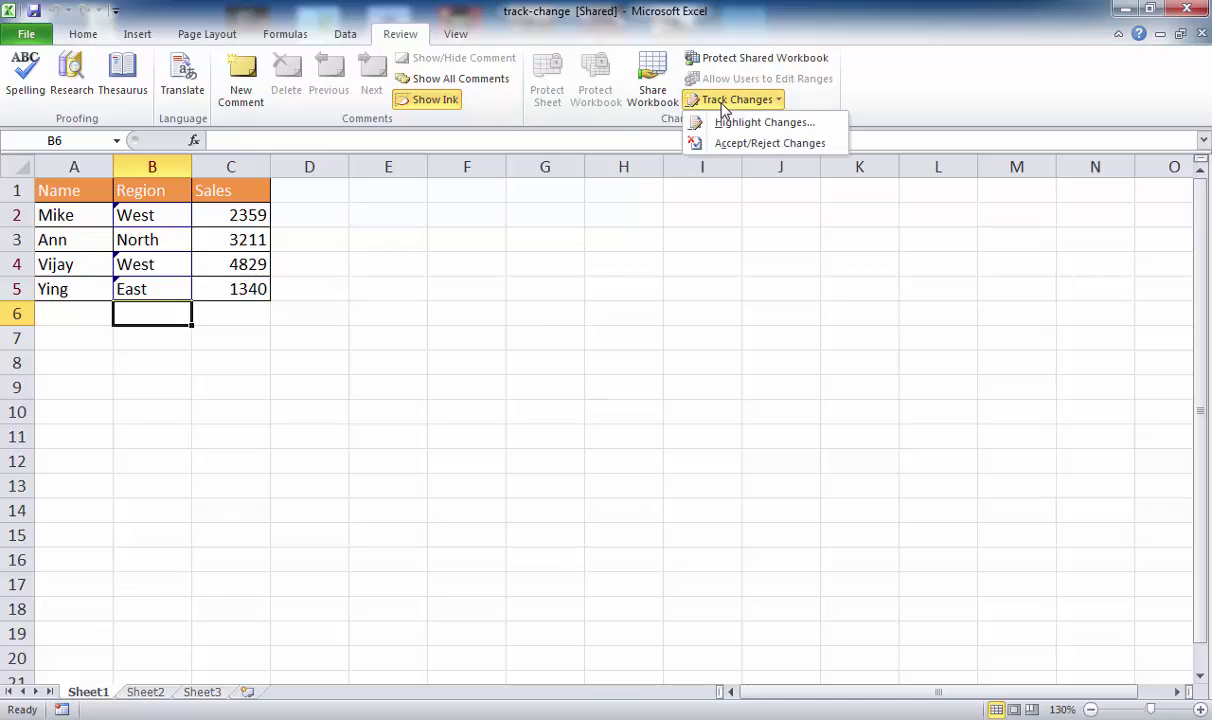
left_click(740, 122)
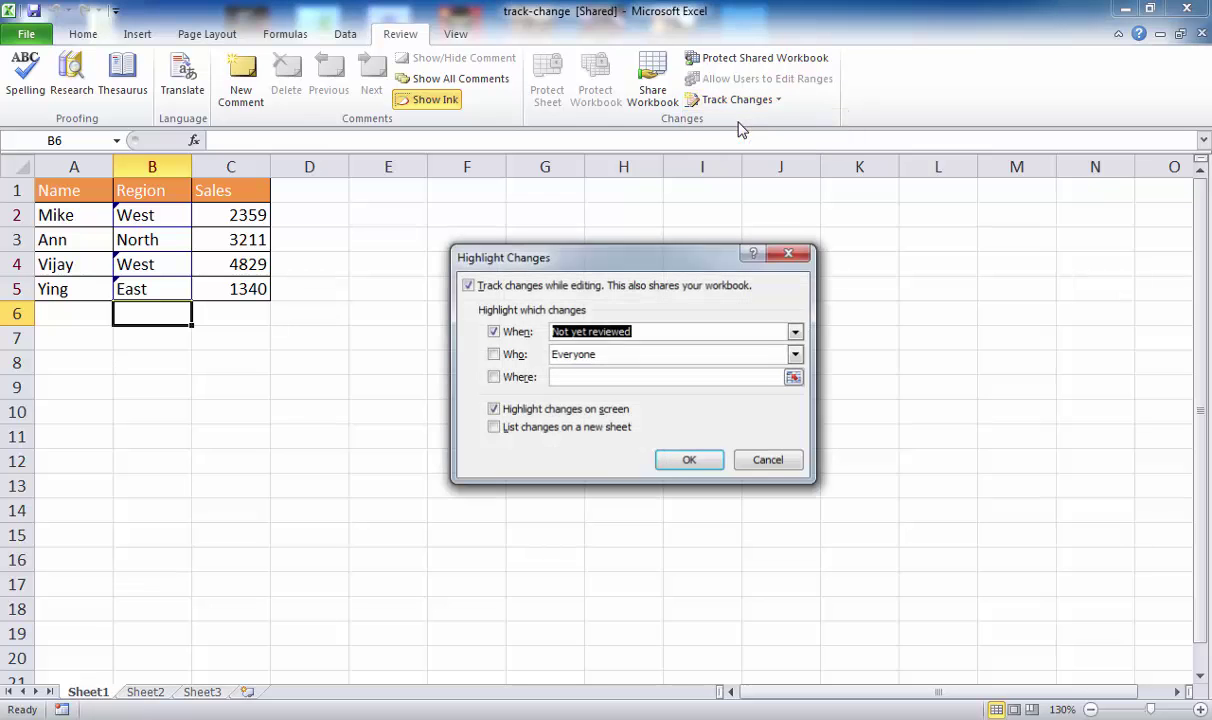
left_click(493, 428)
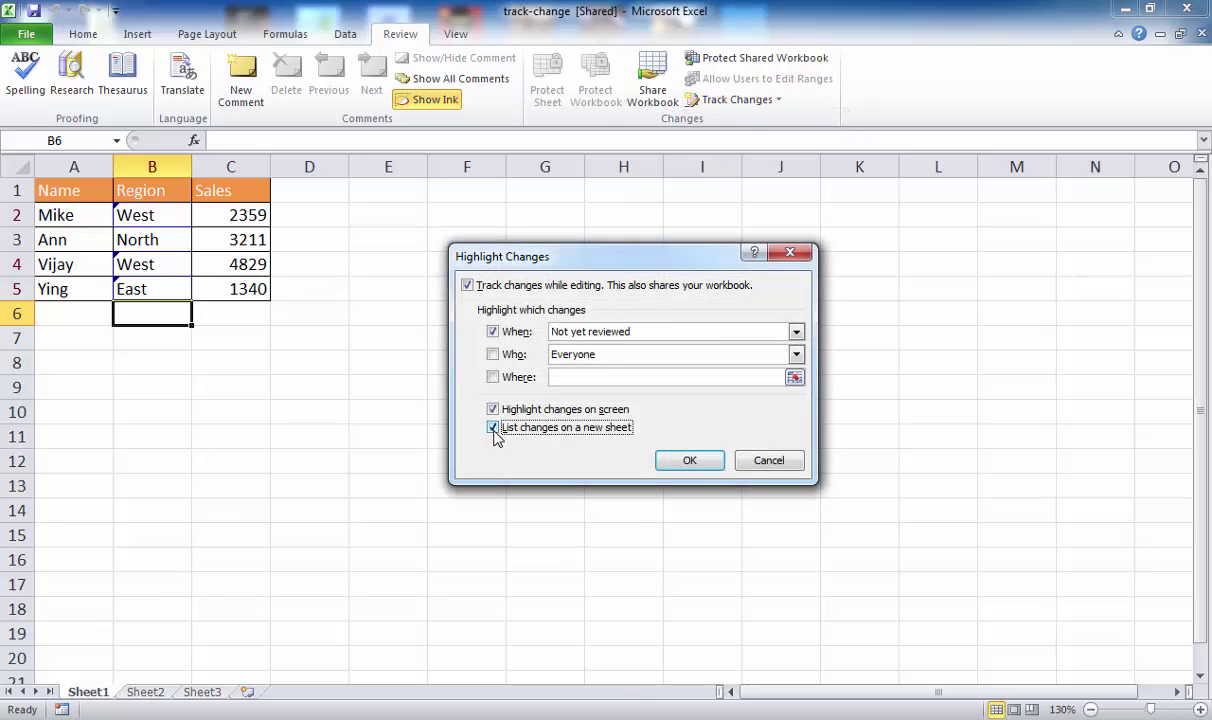
left_click(689, 462)
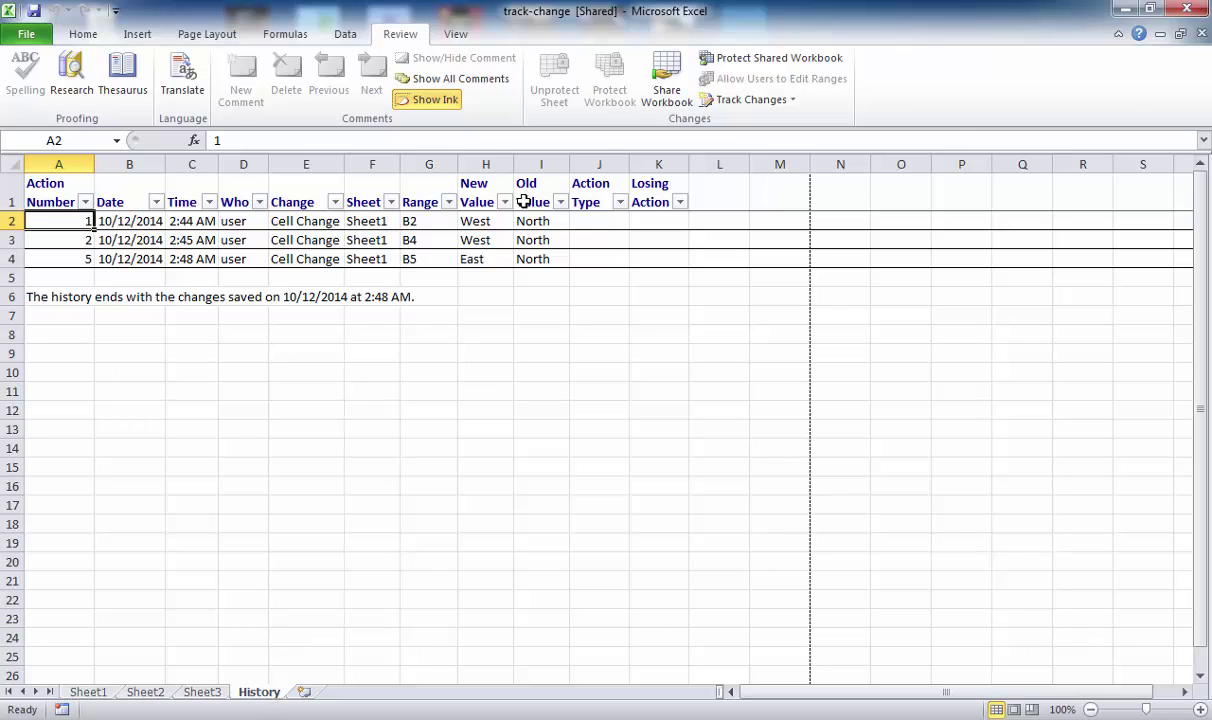
- Save and close the track-change workbook, then go to the File tab
left_click(1203, 35)
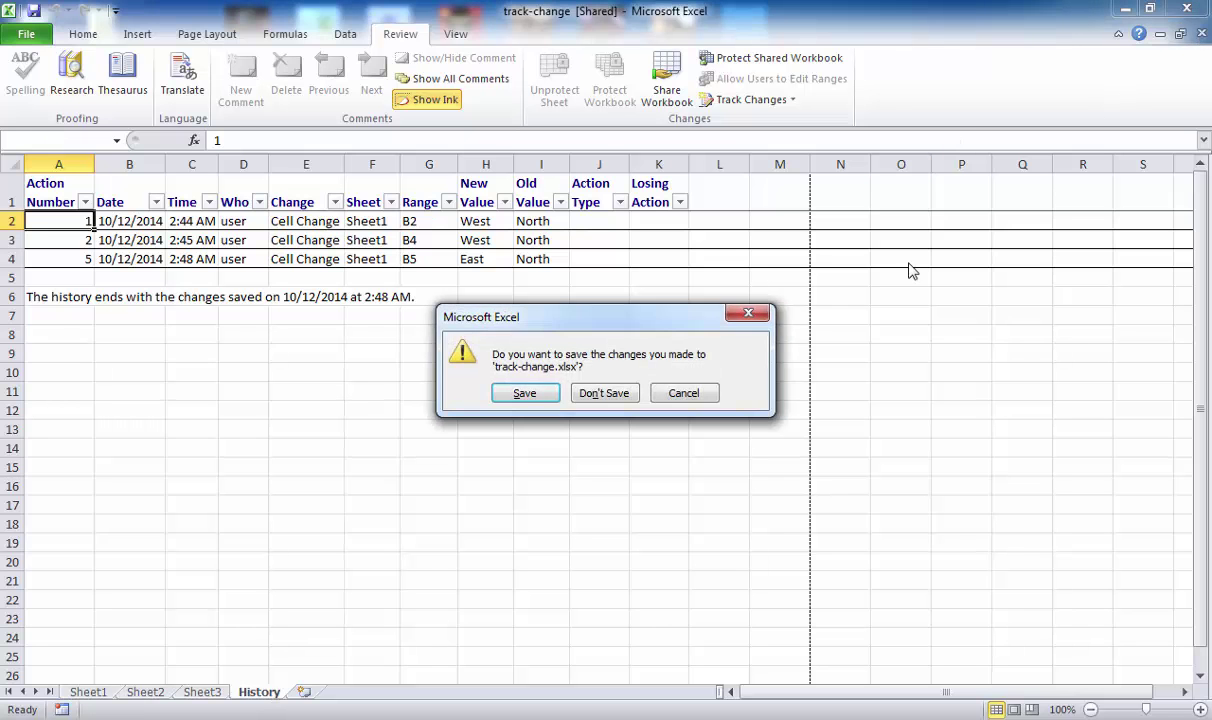
left_click(530, 398)
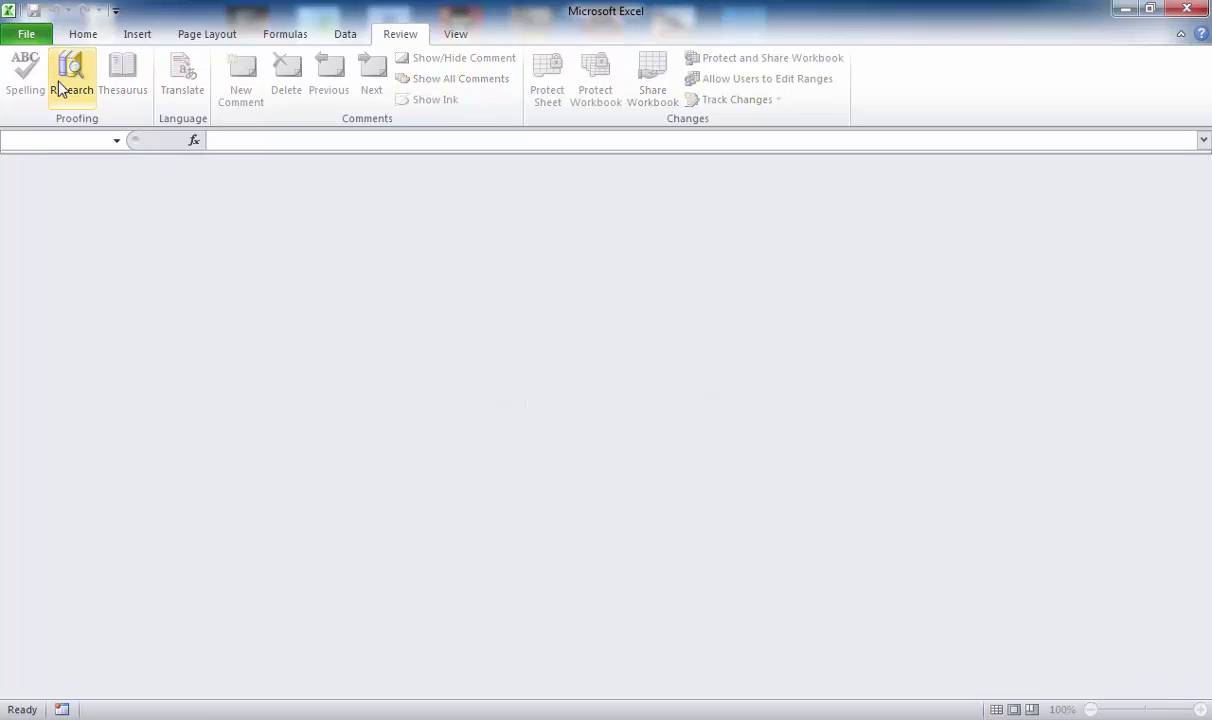
left_click(35, 38)
- Reopen the track-change workbook from Recent and change cell B5 from East to North
left_click(228, 118)
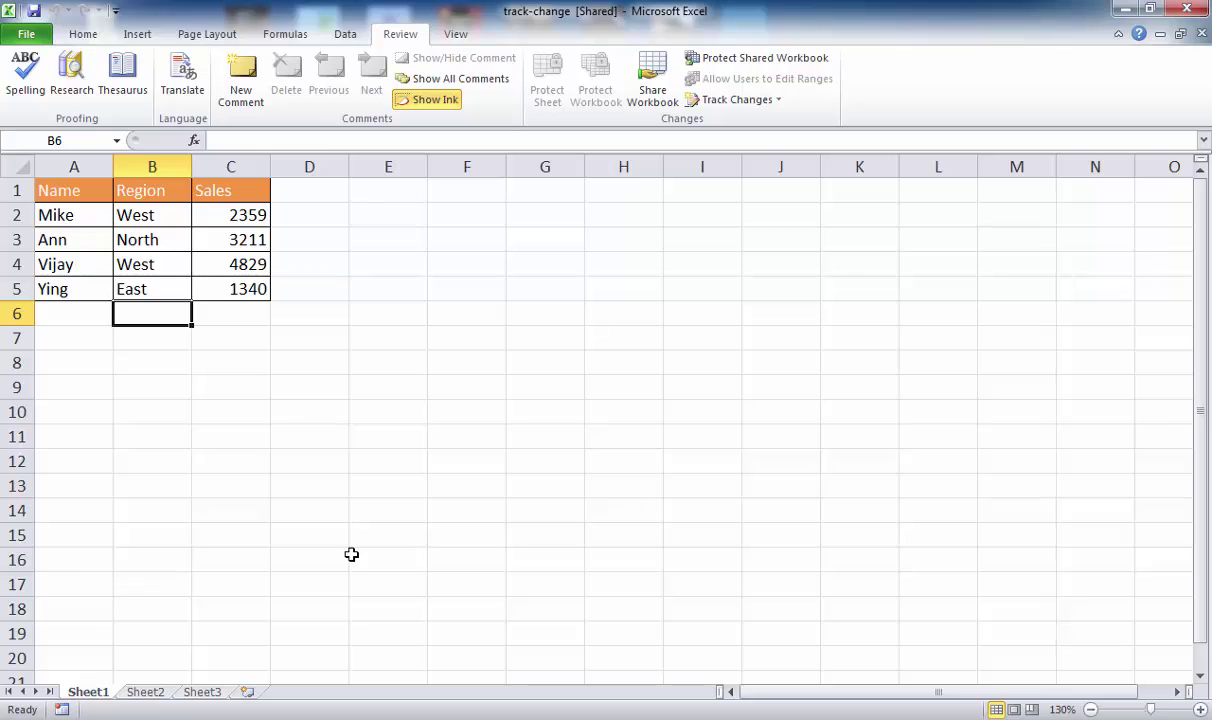
left_click(155, 285)
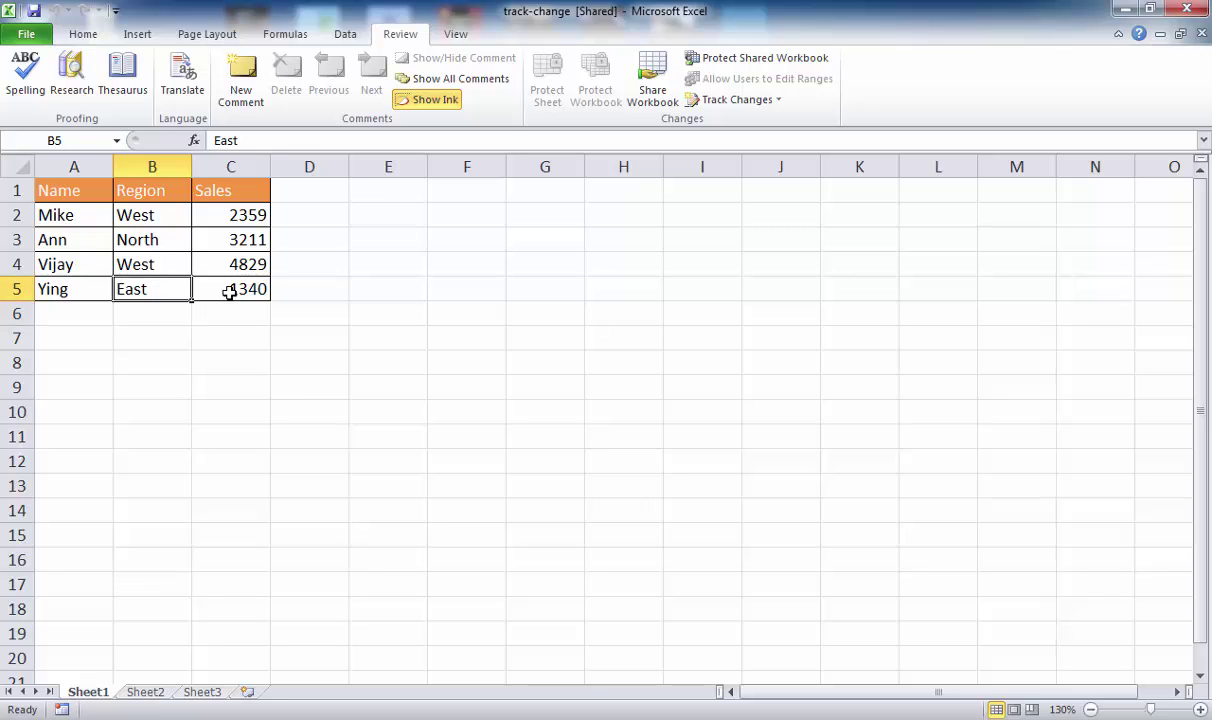
type("NOrth")
key("BackSpace")
key("BackSpace")
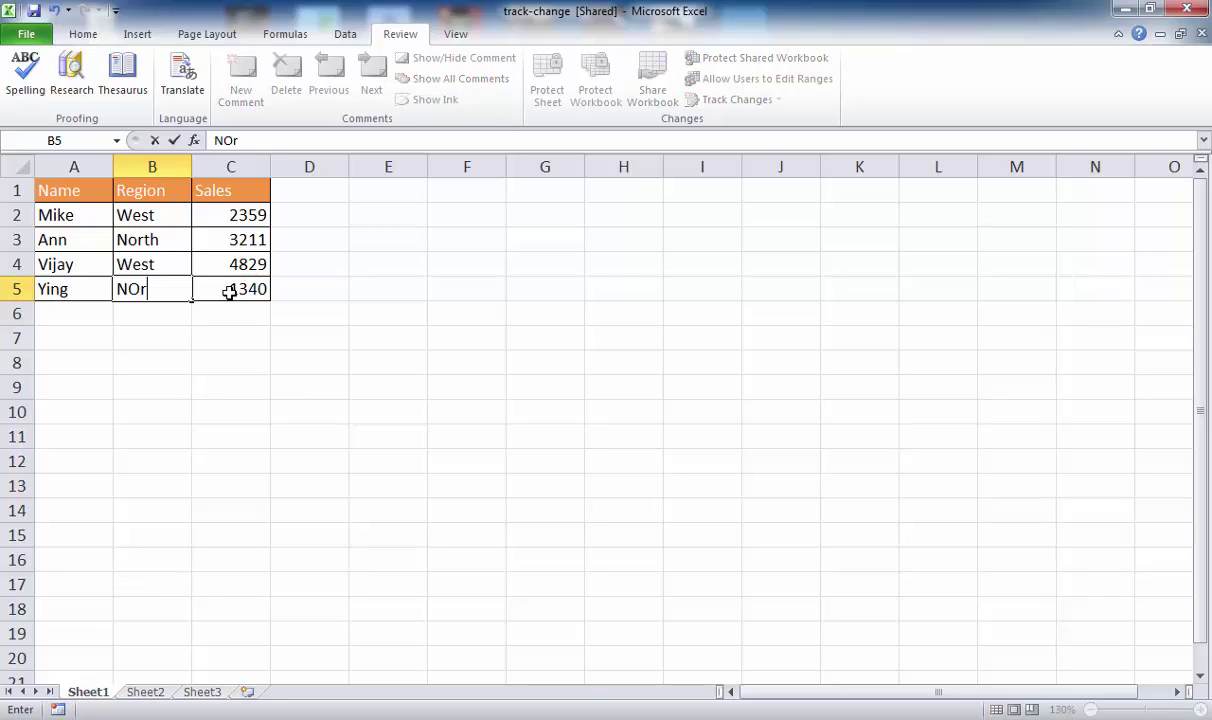
type("orth")
key("Return")
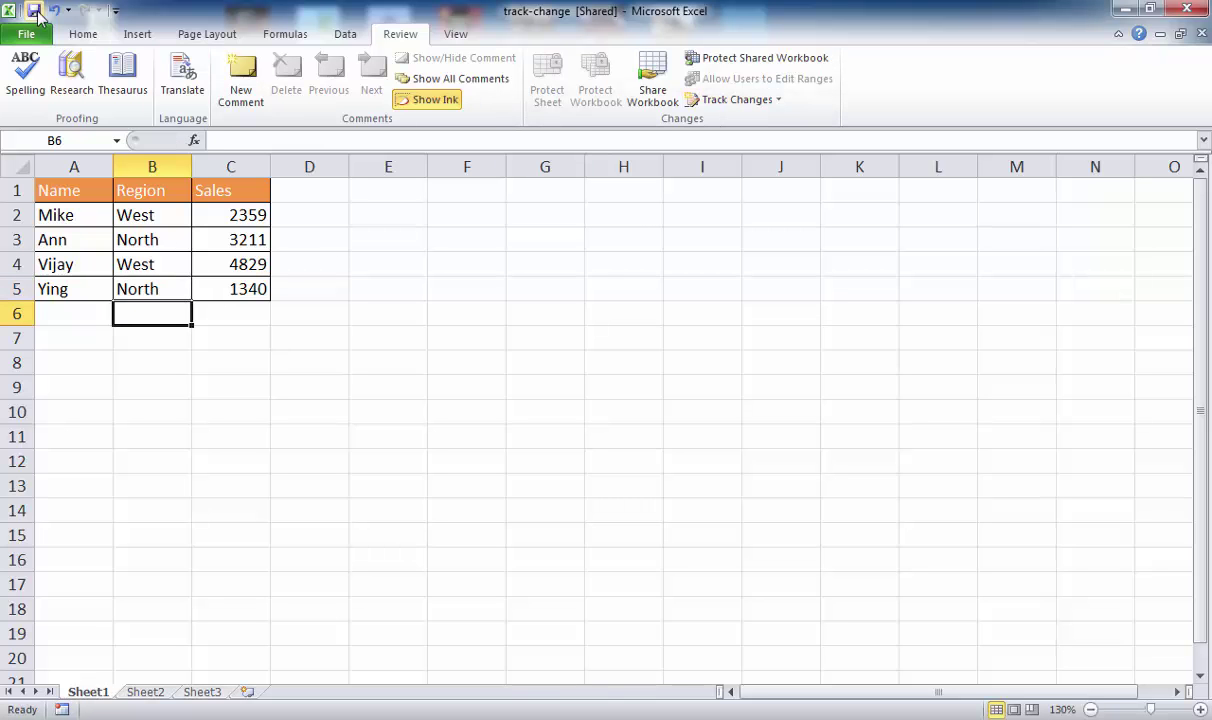
- Try Highlight Changes with 'List changes on a new sheet', then dismiss the no-changes message
left_click(735, 100)
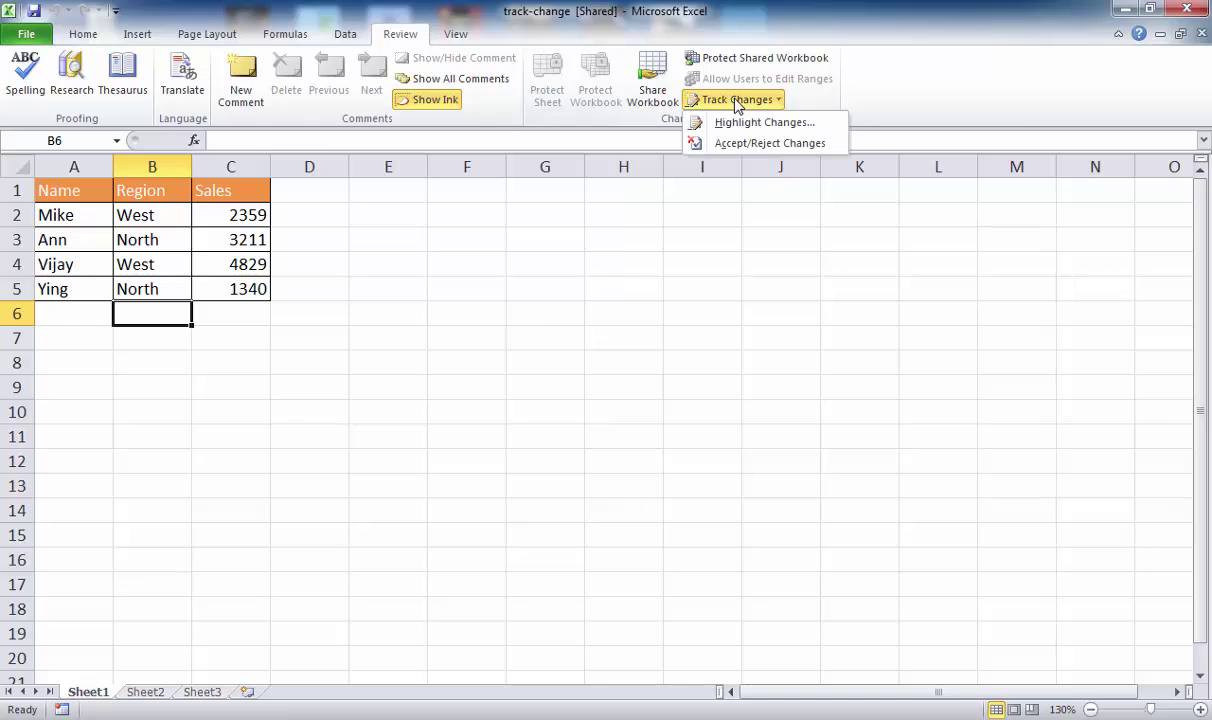
left_click(745, 122)
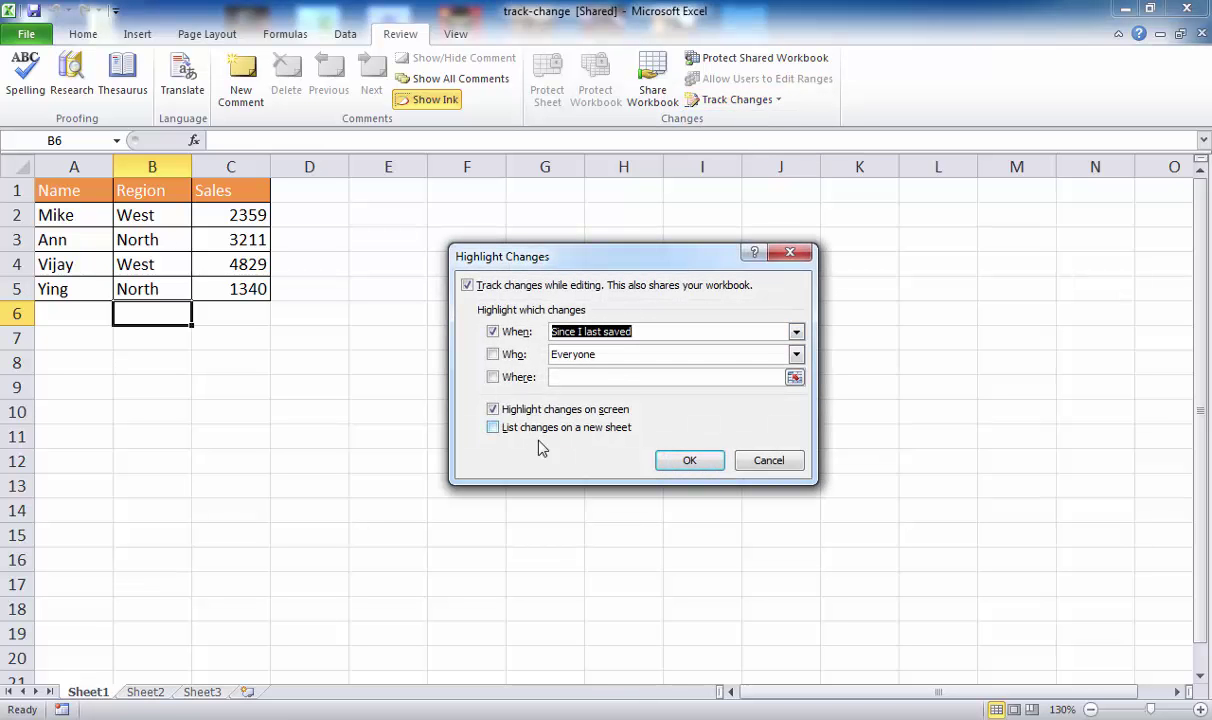
left_click(493, 428)
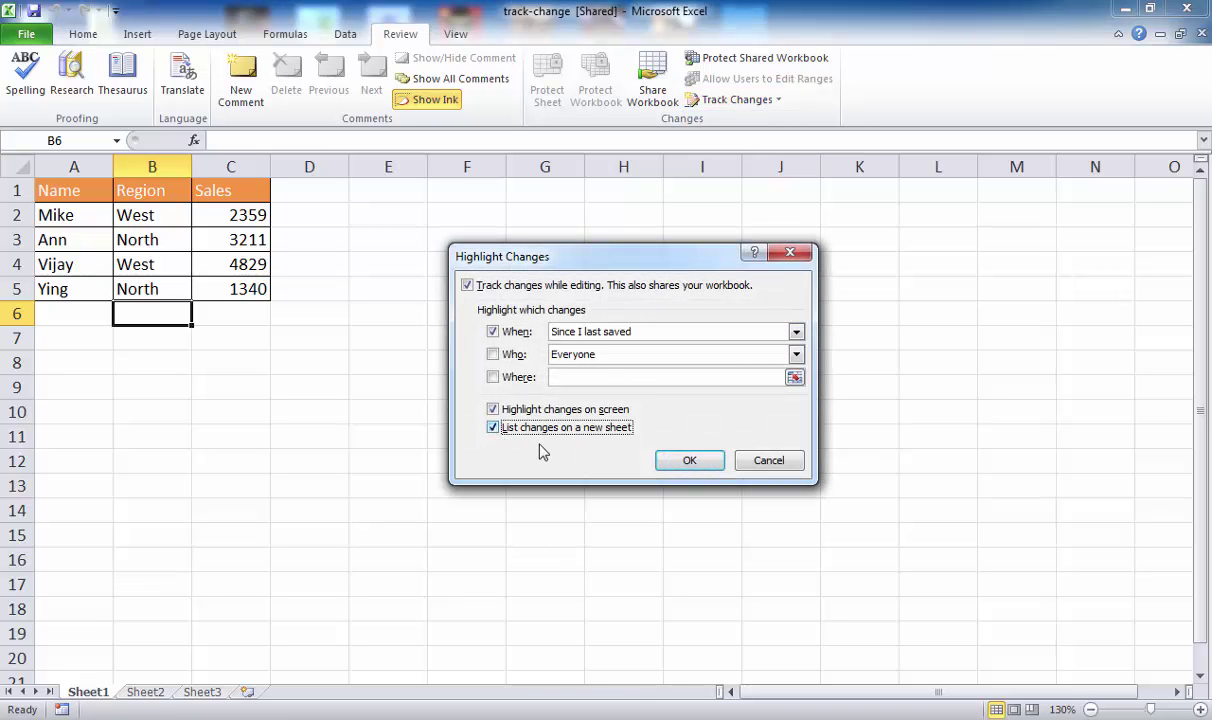
left_click(692, 466)
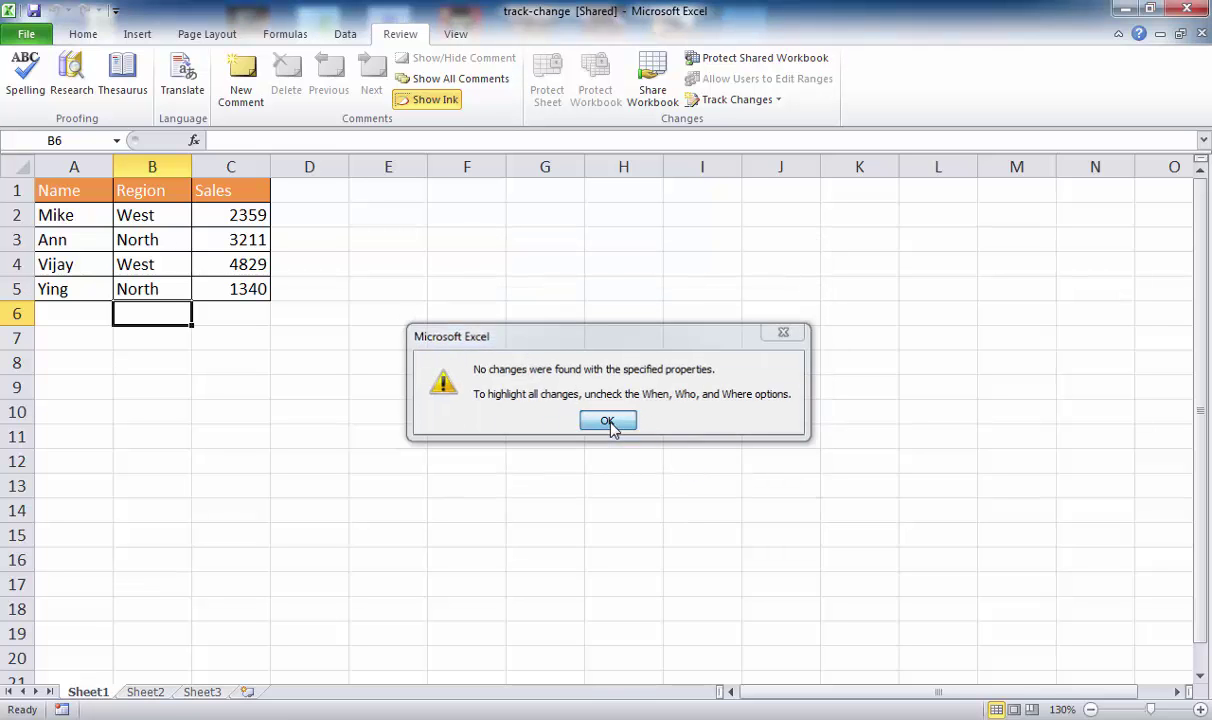
left_click(612, 425)
- Rerun Highlight Changes with When unchecked and 'List changes on a new sheet' checked
left_click(715, 103)
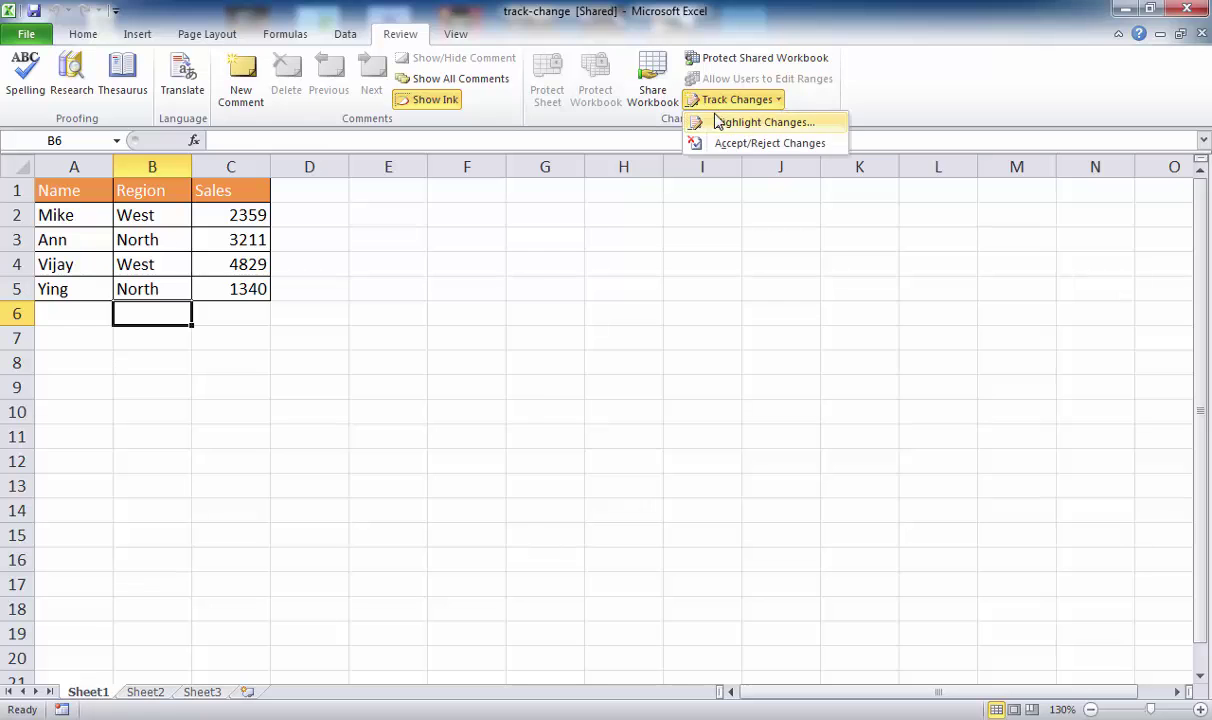
left_click(717, 122)
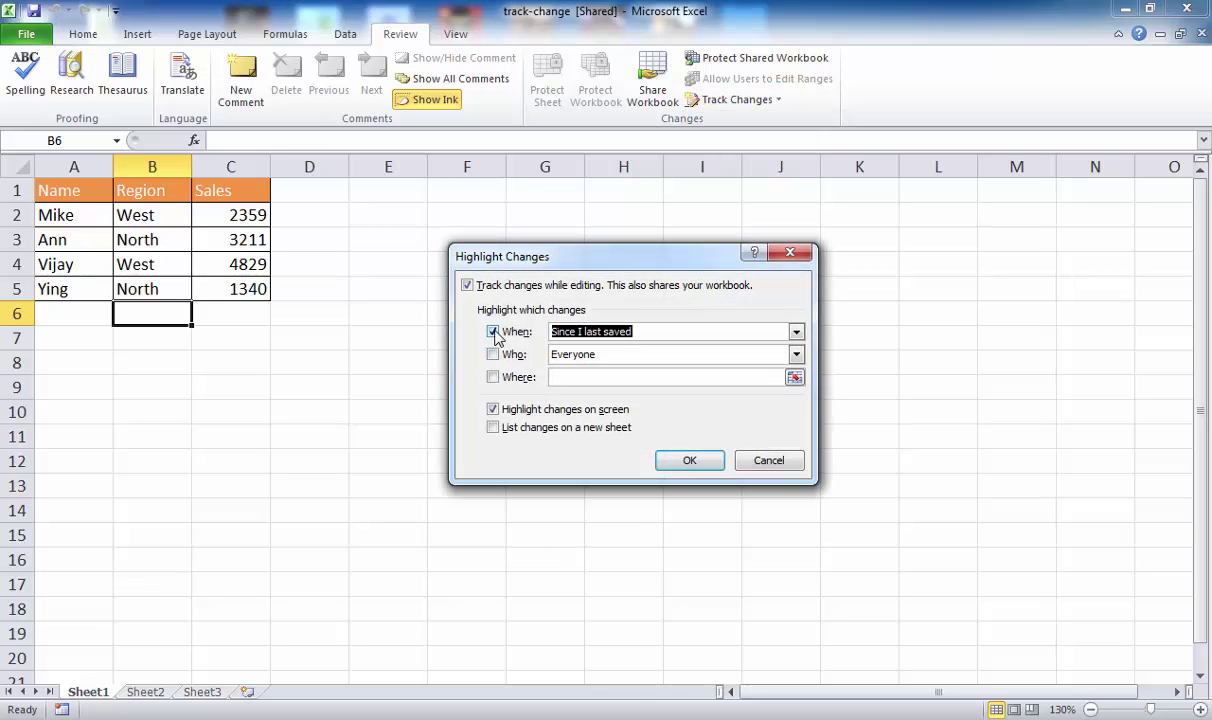
left_click(493, 331)
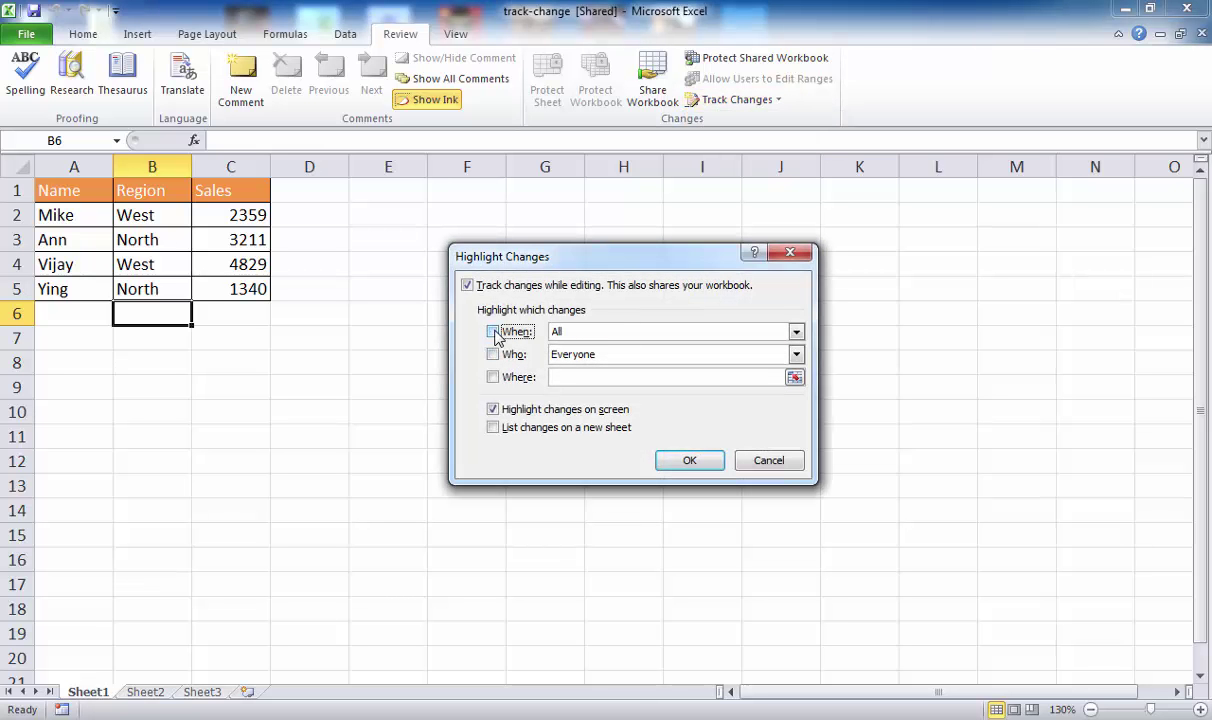
left_click(493, 428)
left_click(686, 460)
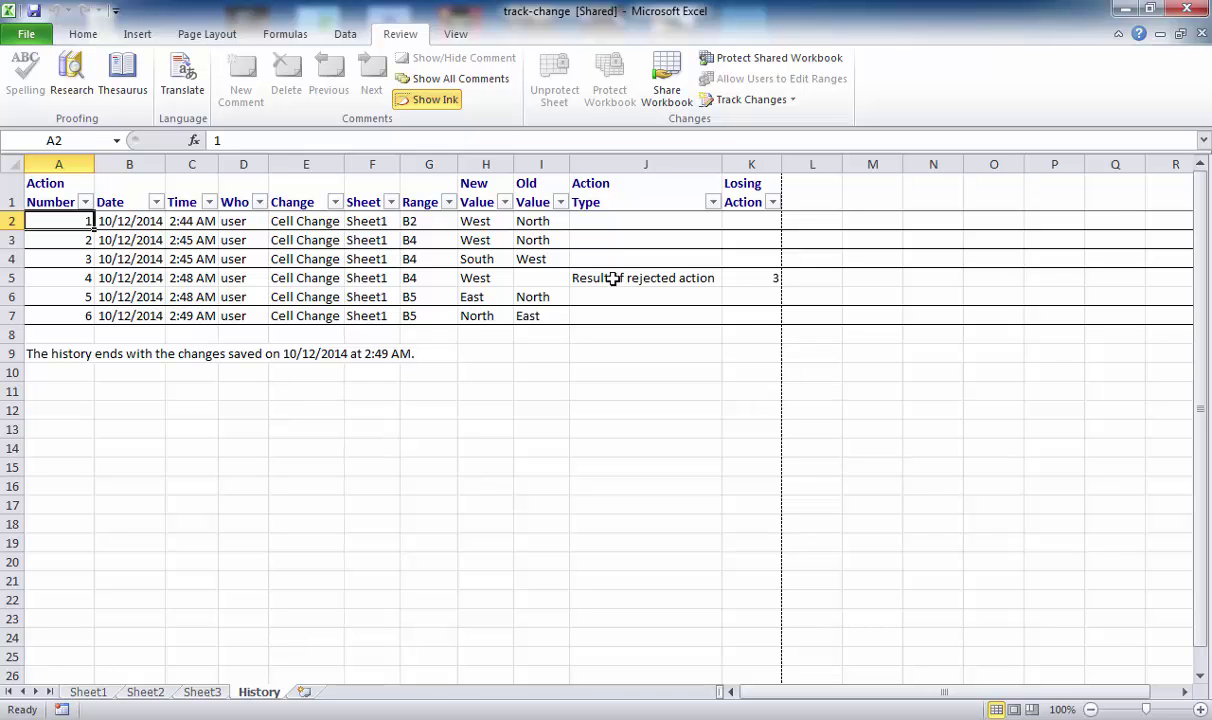
- Reopen Highlight Changes, toggle the When filter, and cancel without applying anything
left_click(751, 99)
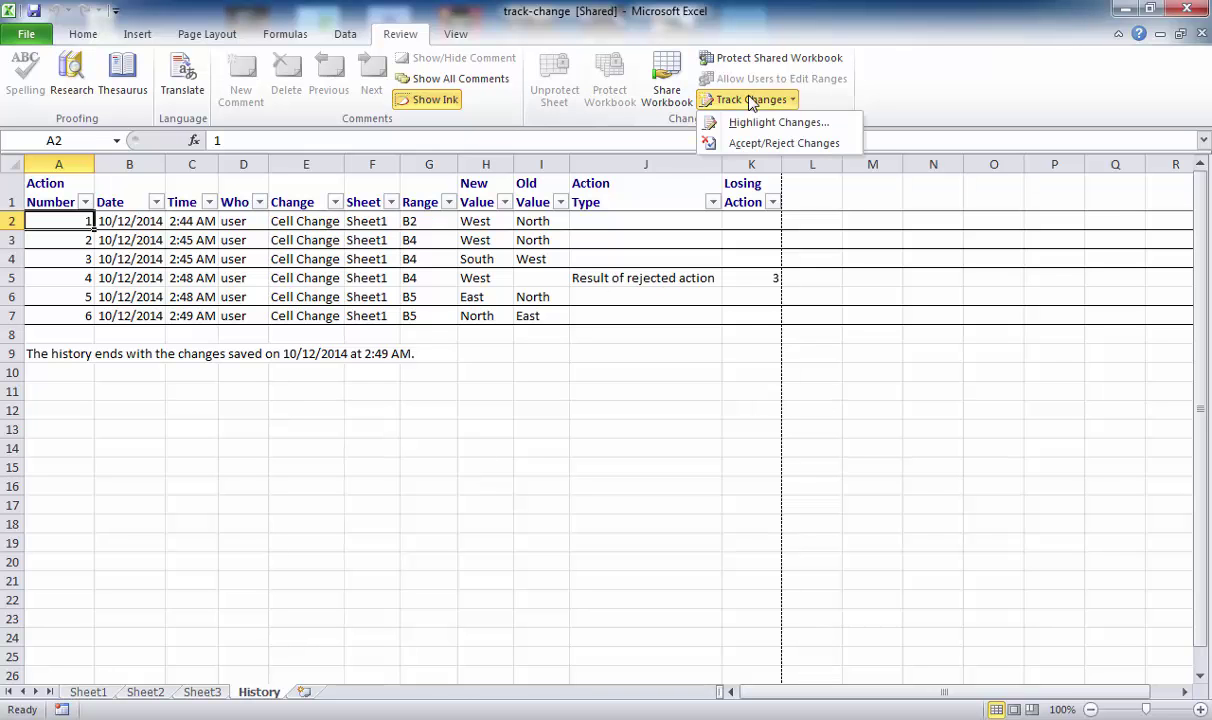
left_click(755, 122)
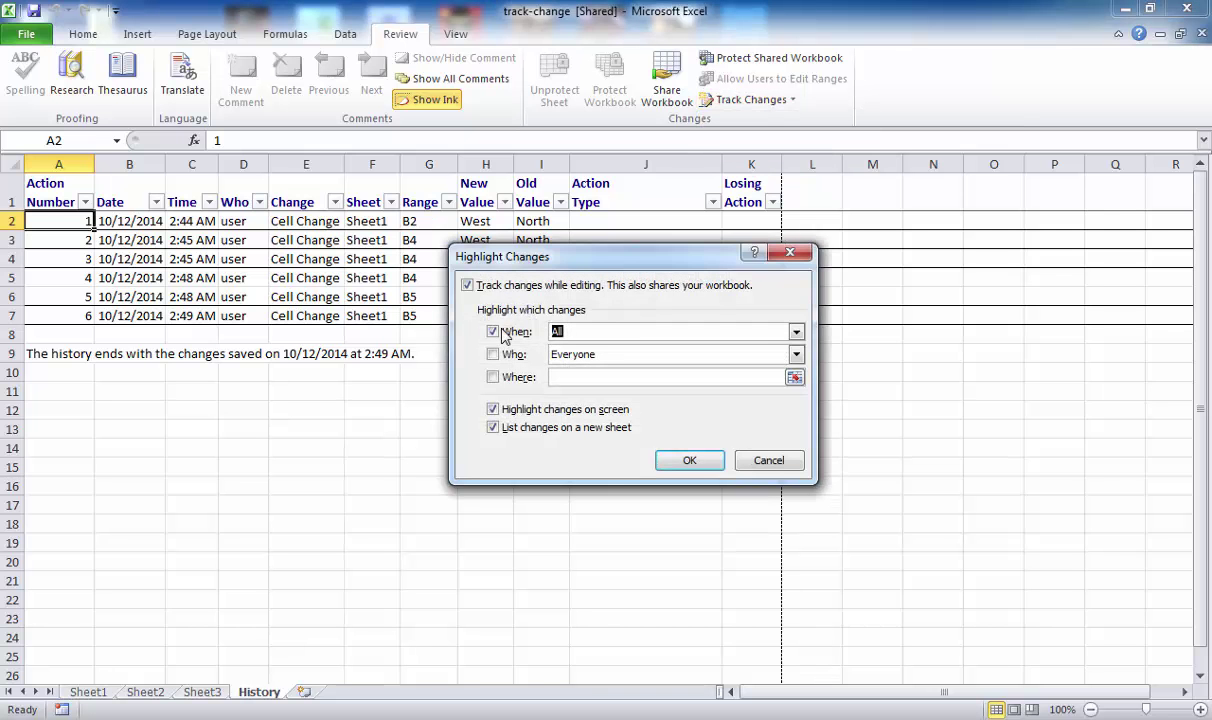
left_click(509, 338)
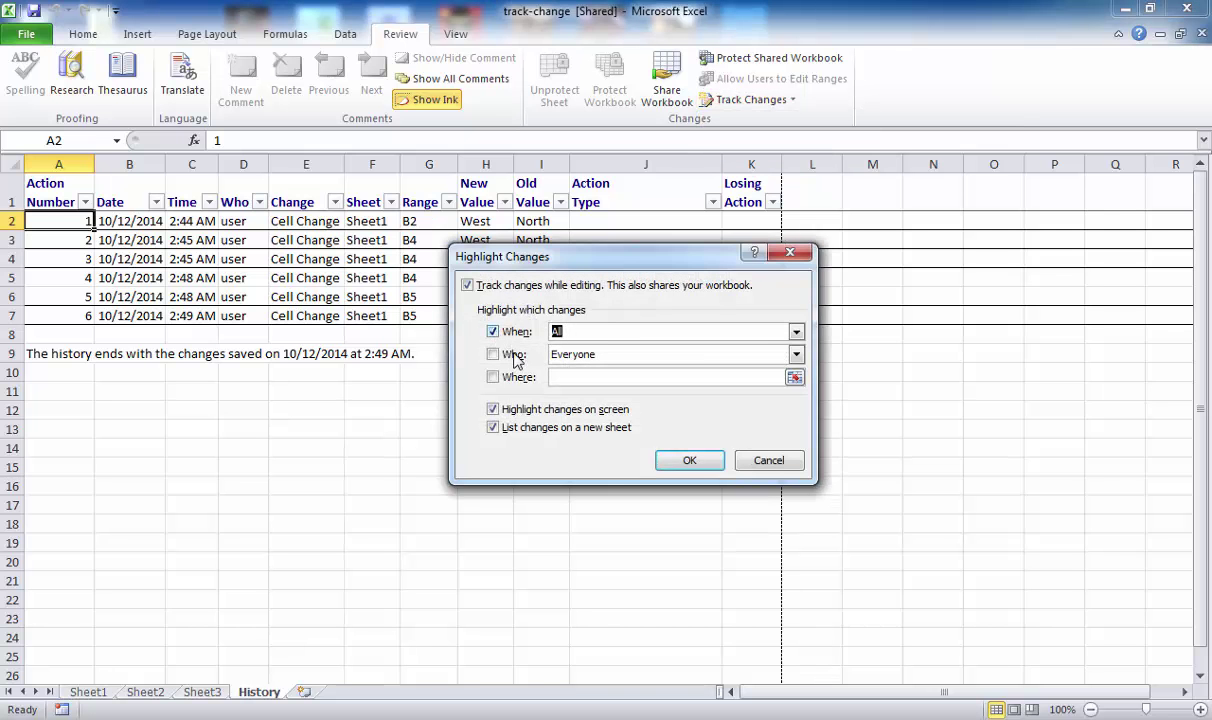
left_click(766, 462)
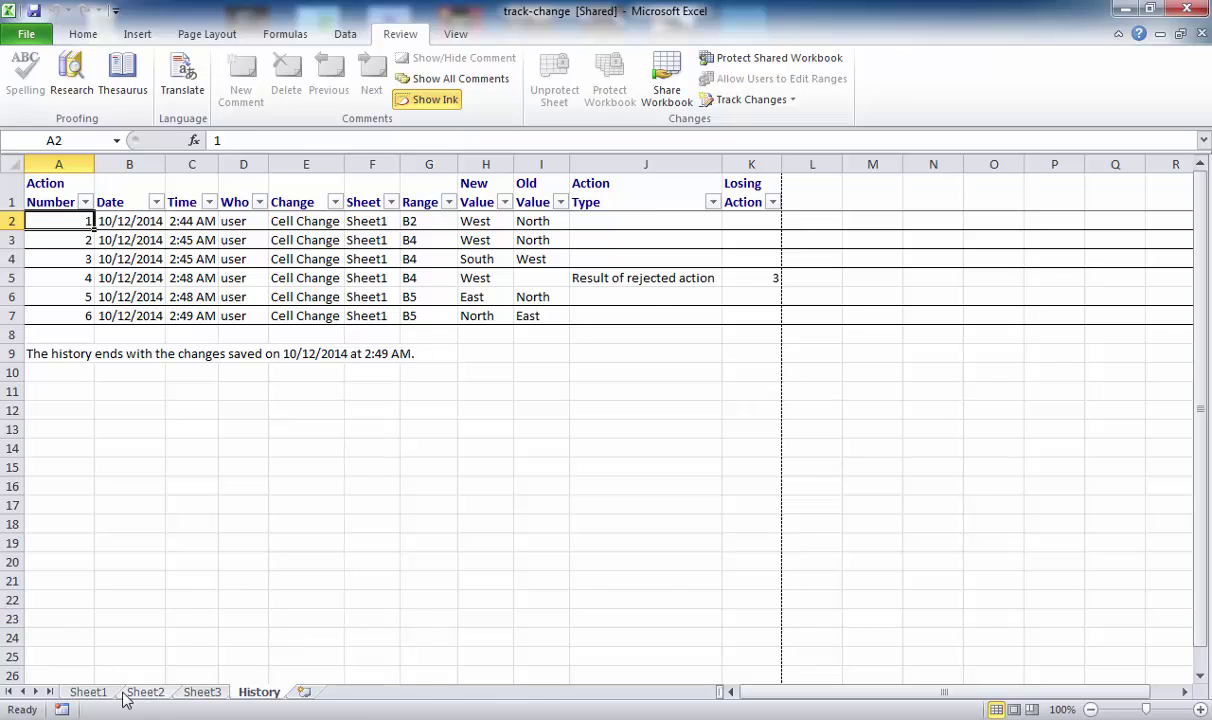
- Look at Sheet2, return to Sheet1, and select the Region header cell B1
left_click(90, 692)
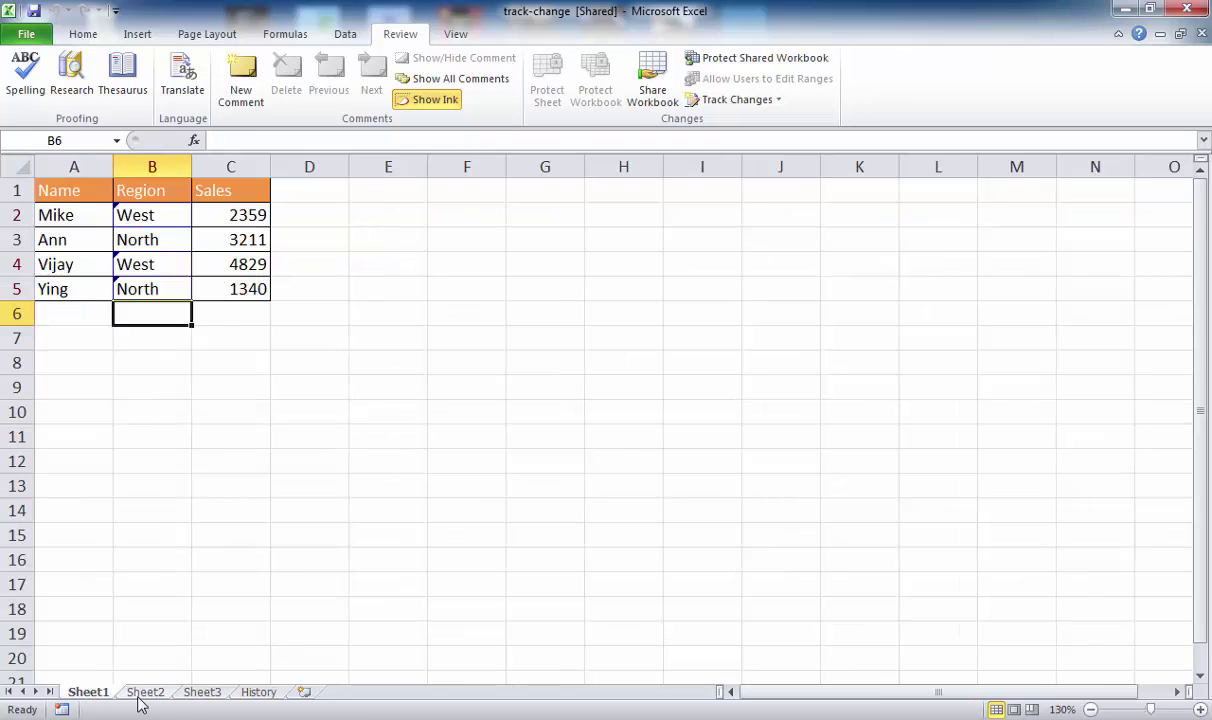
left_click(140, 692)
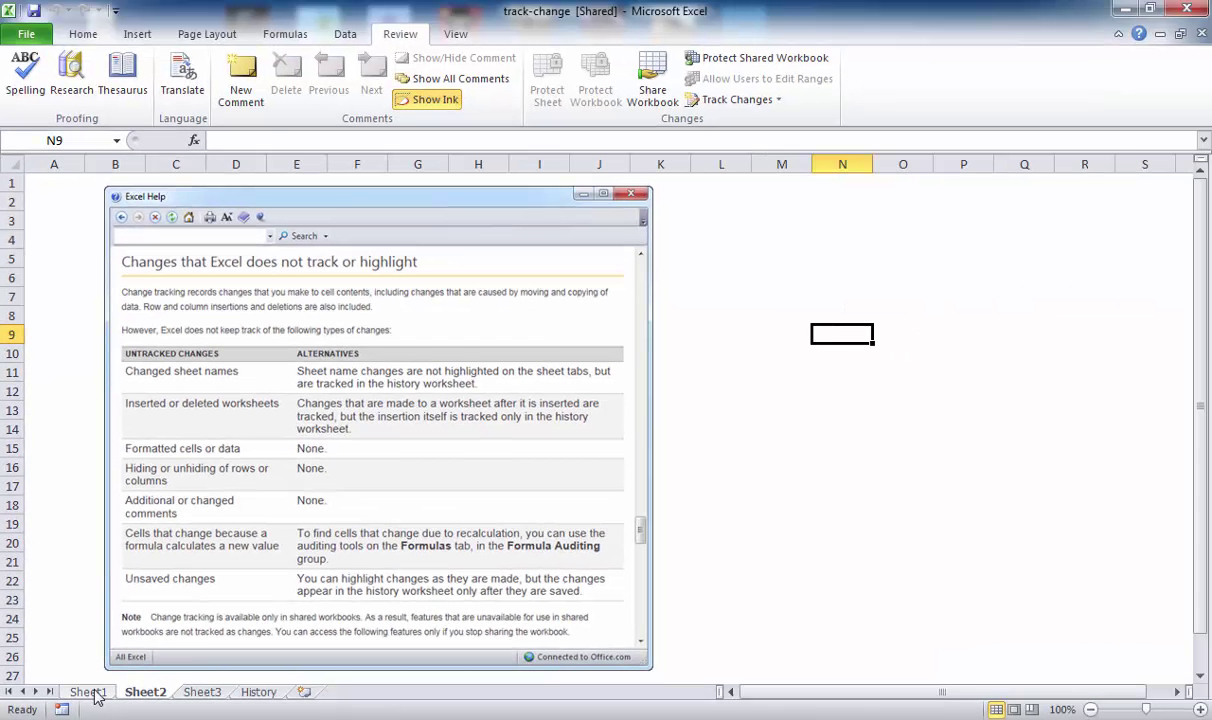
left_click(88, 692)
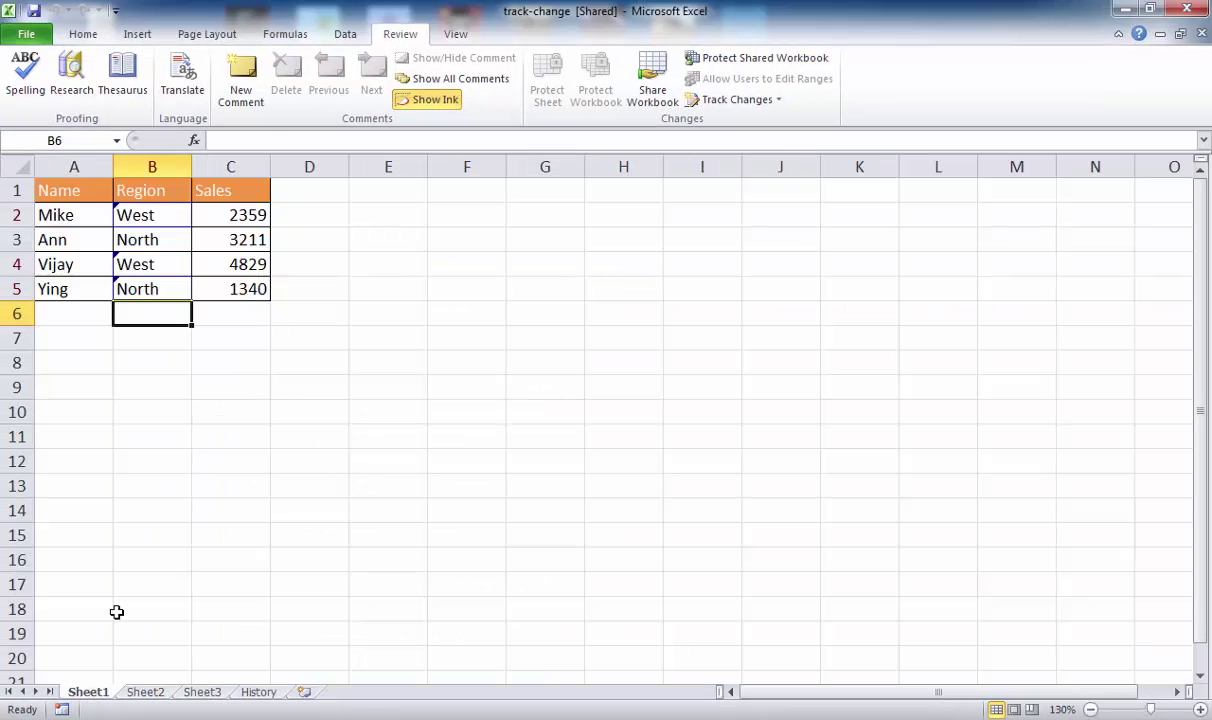
scroll(160, 192, "up", 2)
left_click(159, 193)
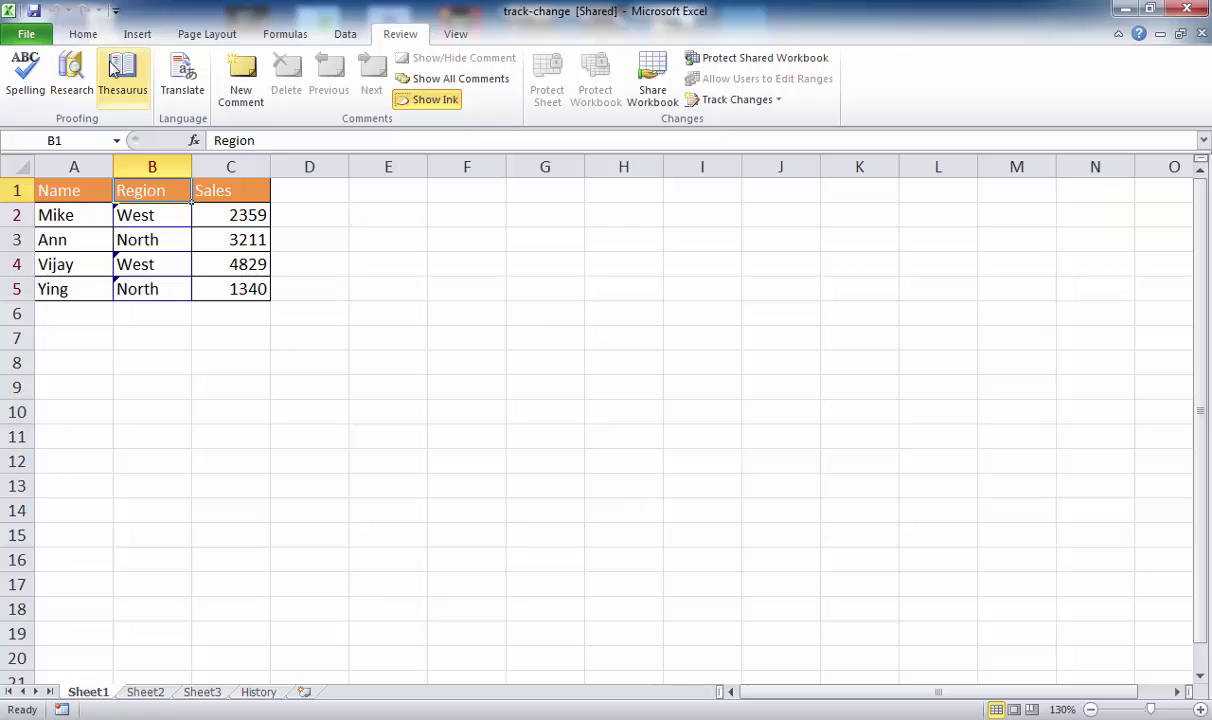
- Fill the Region header cell B1 purple and save the workbook
right_click(167, 191)
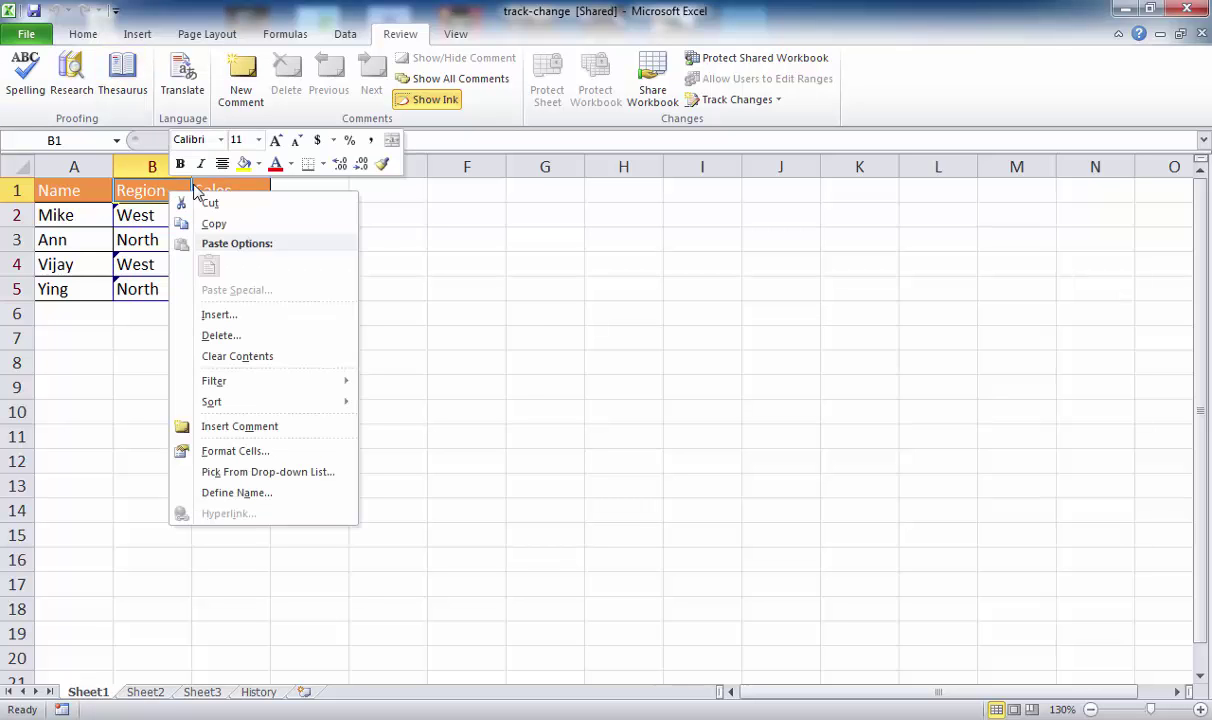
left_click(258, 164)
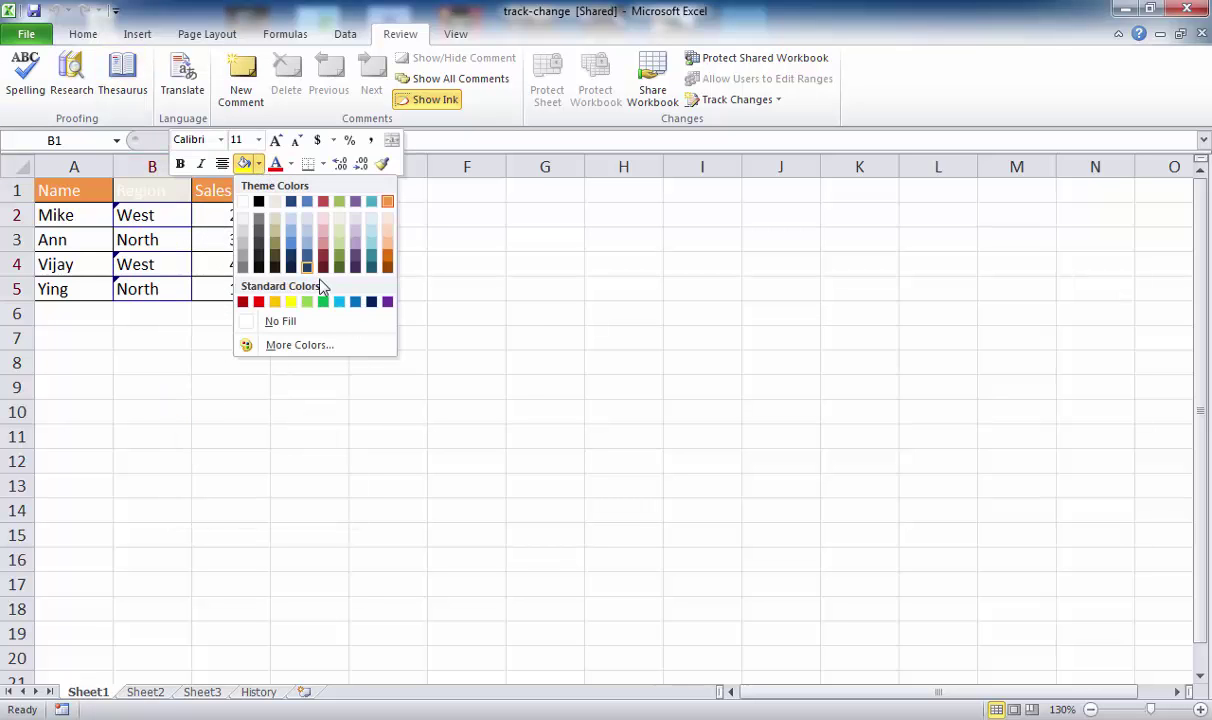
left_click(387, 301)
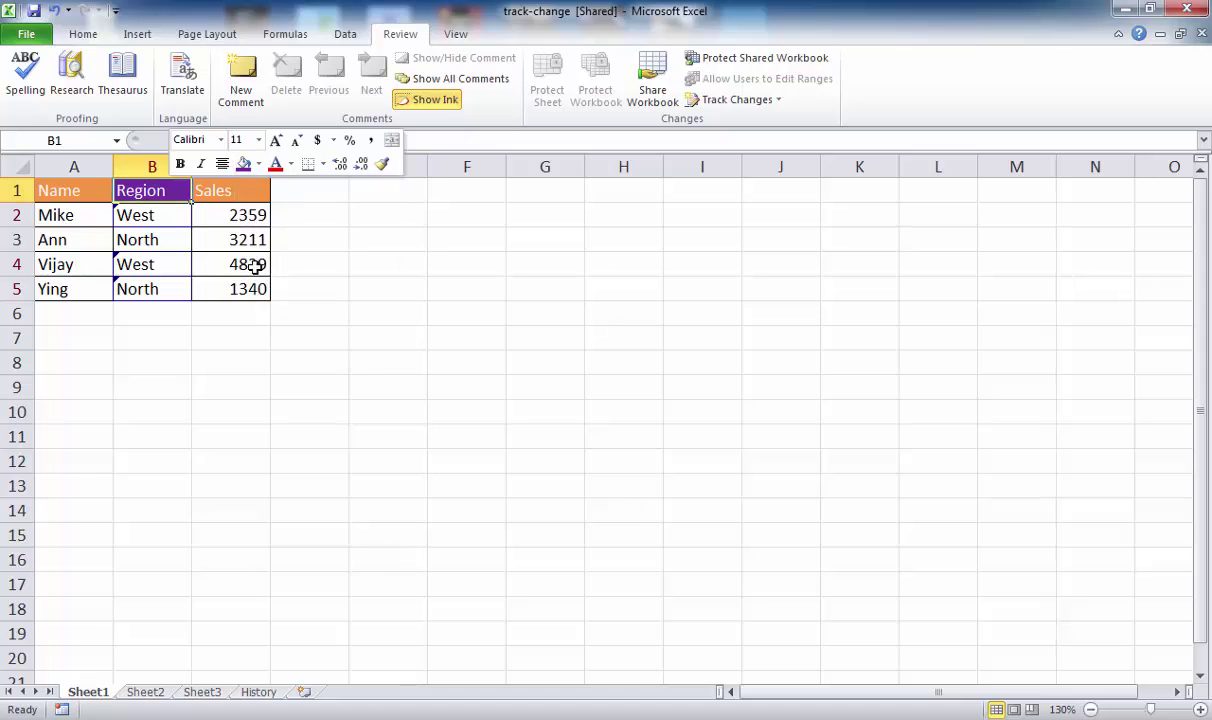
left_click(33, 10)
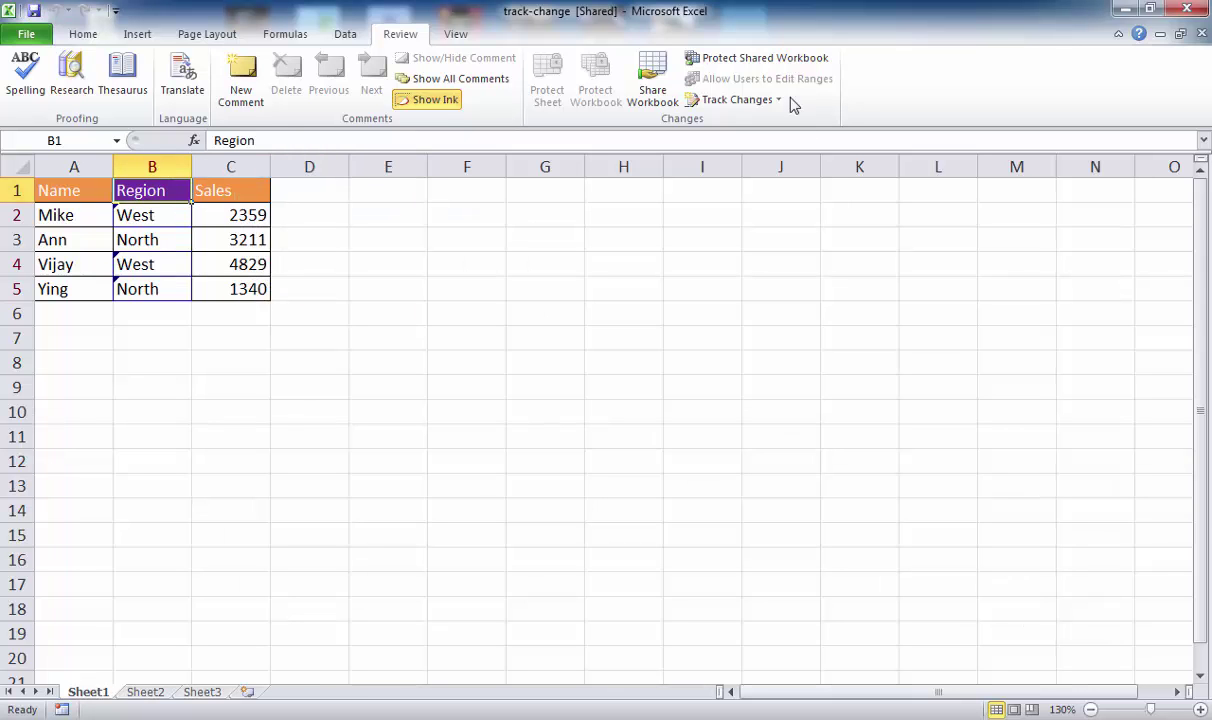
- List the tracked changes on a new History sheet, then return to Sheet1
left_click(735, 100)
left_click(737, 124)
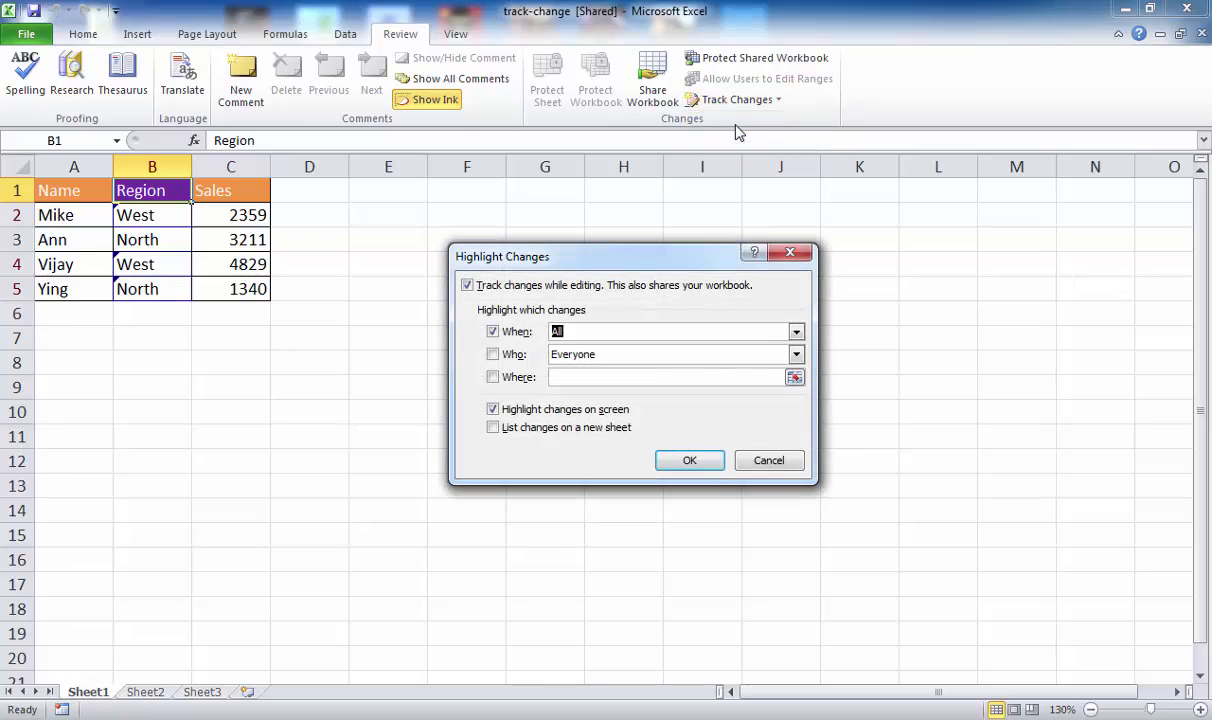
left_click(494, 427)
left_click(687, 466)
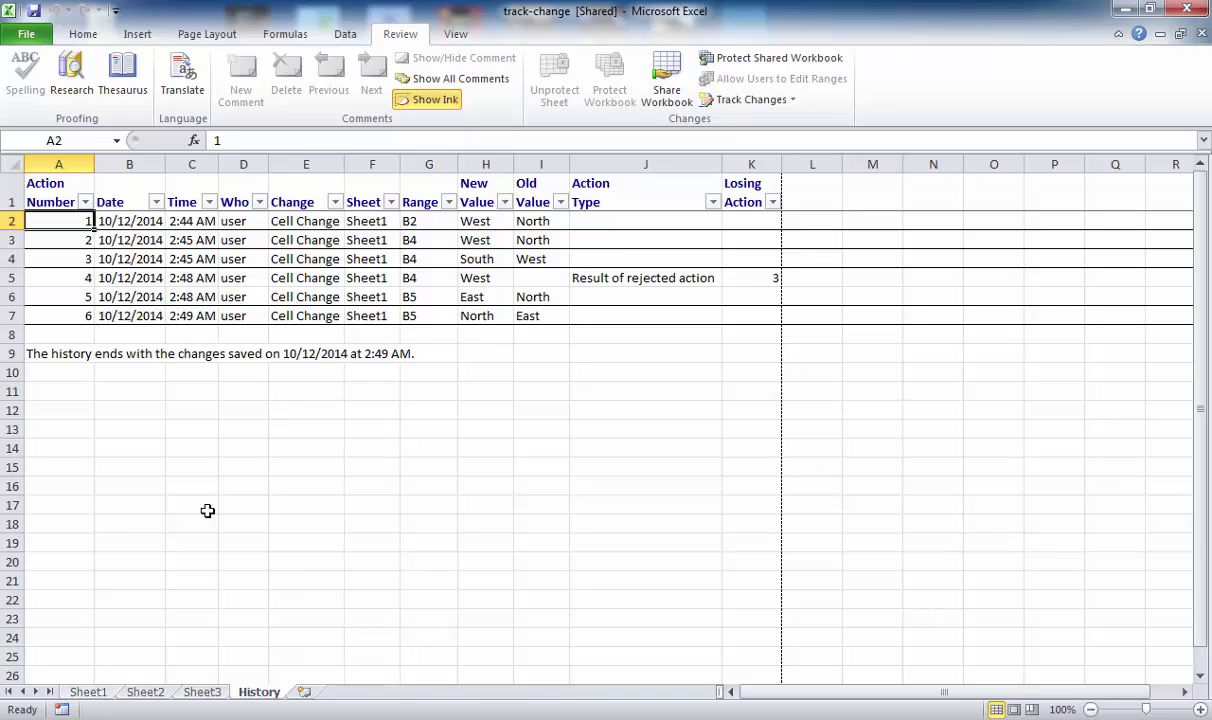
left_click(146, 699)
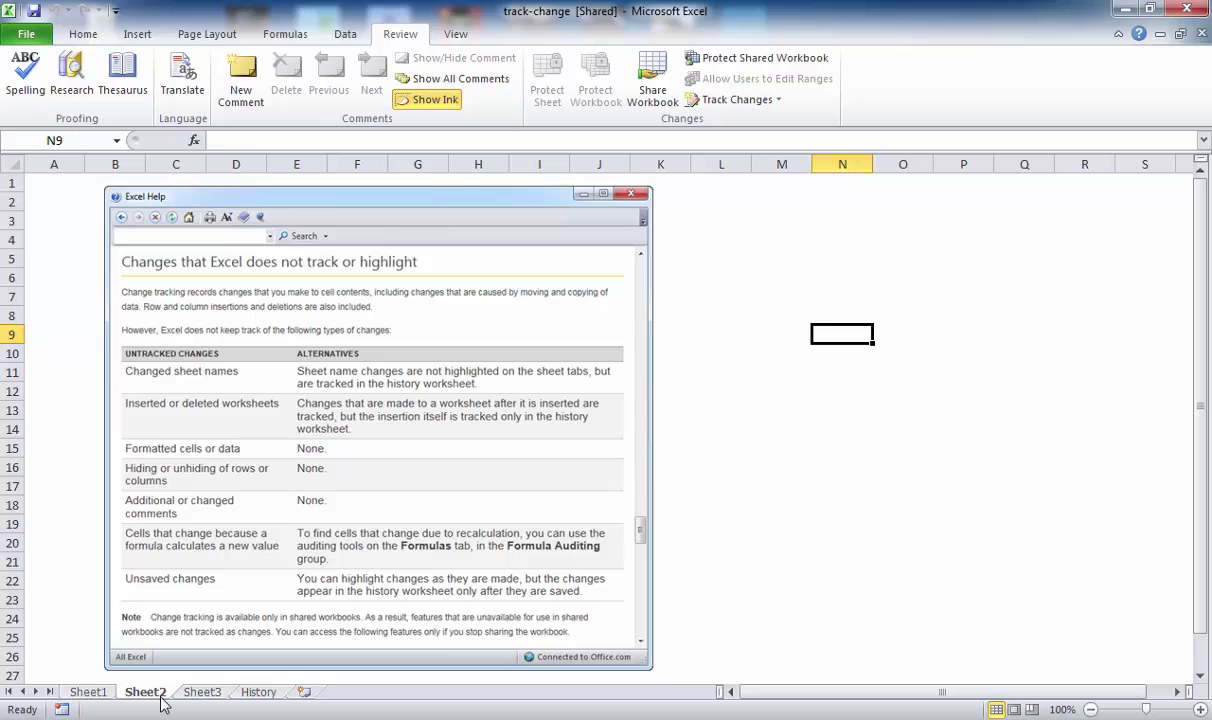
left_click(104, 692)
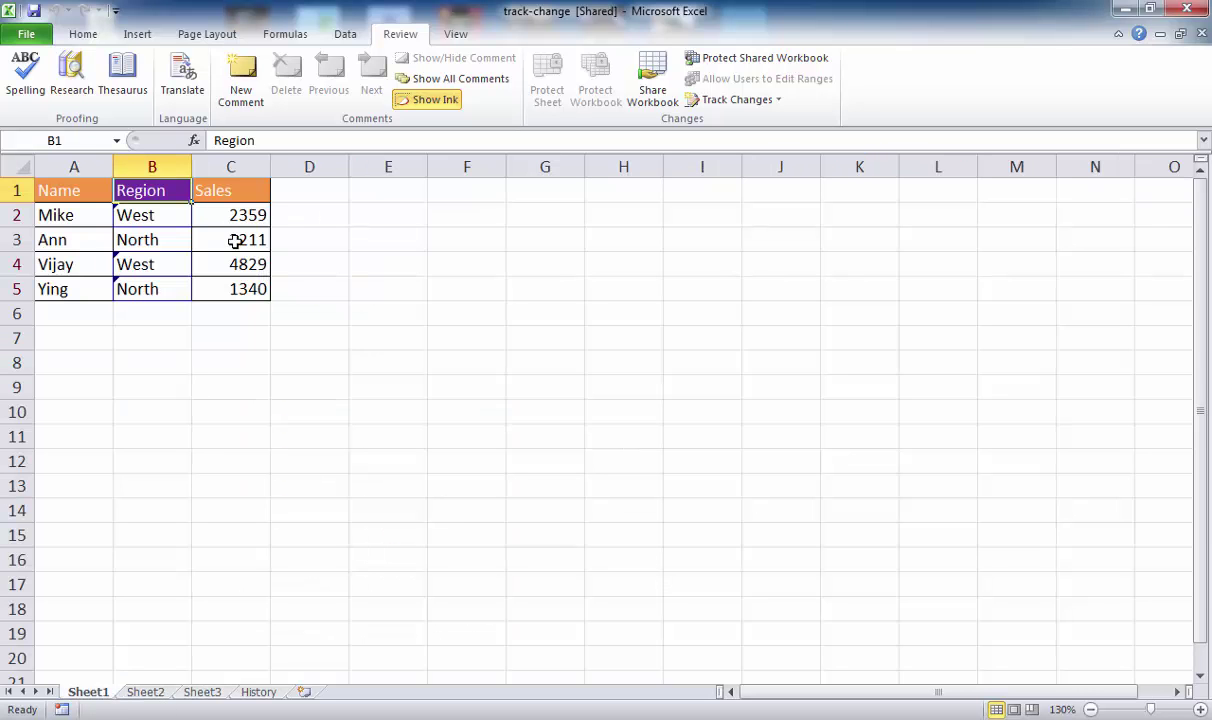
- Uncheck 'Track changes while editing' and confirm removing the workbook from shared use
mouse_move(161, 272)
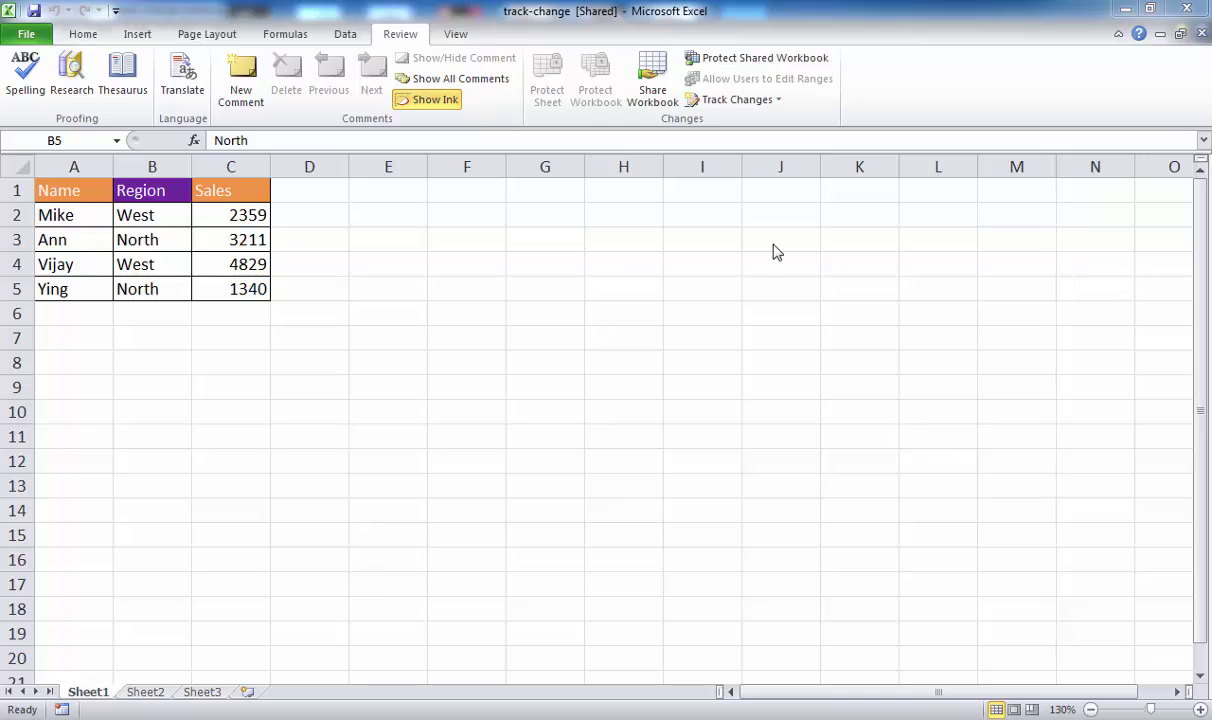
left_click(745, 101)
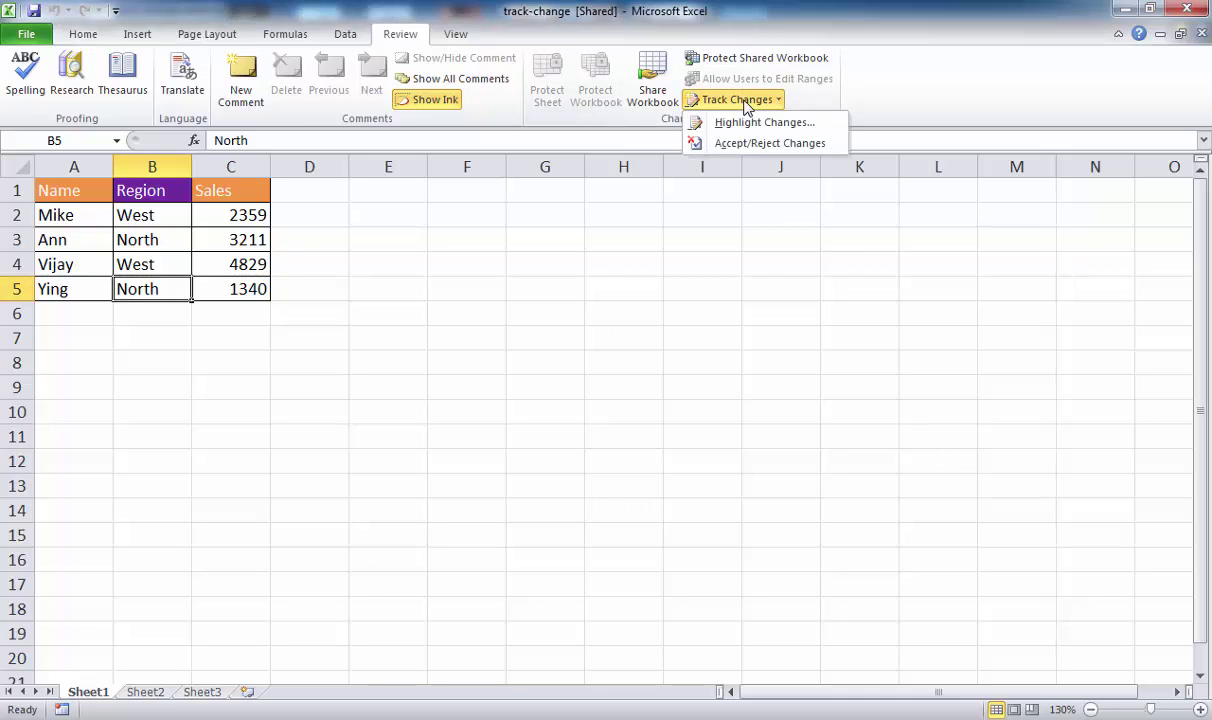
left_click(716, 123)
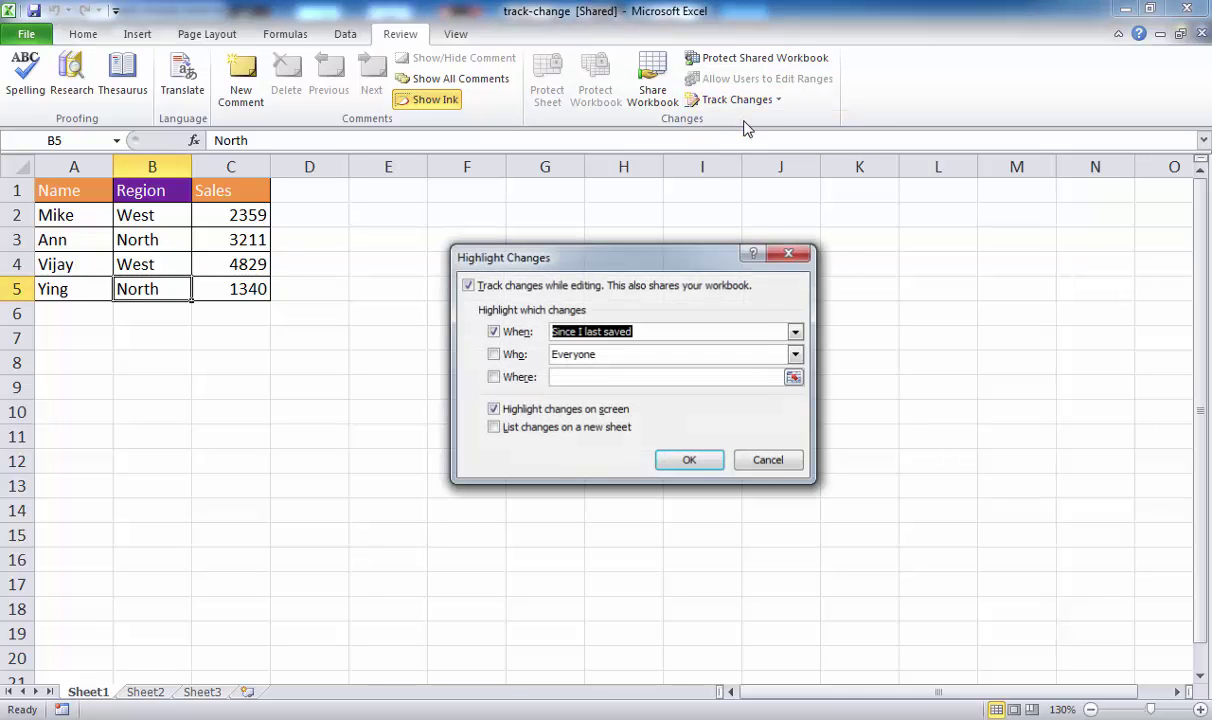
left_click(467, 285)
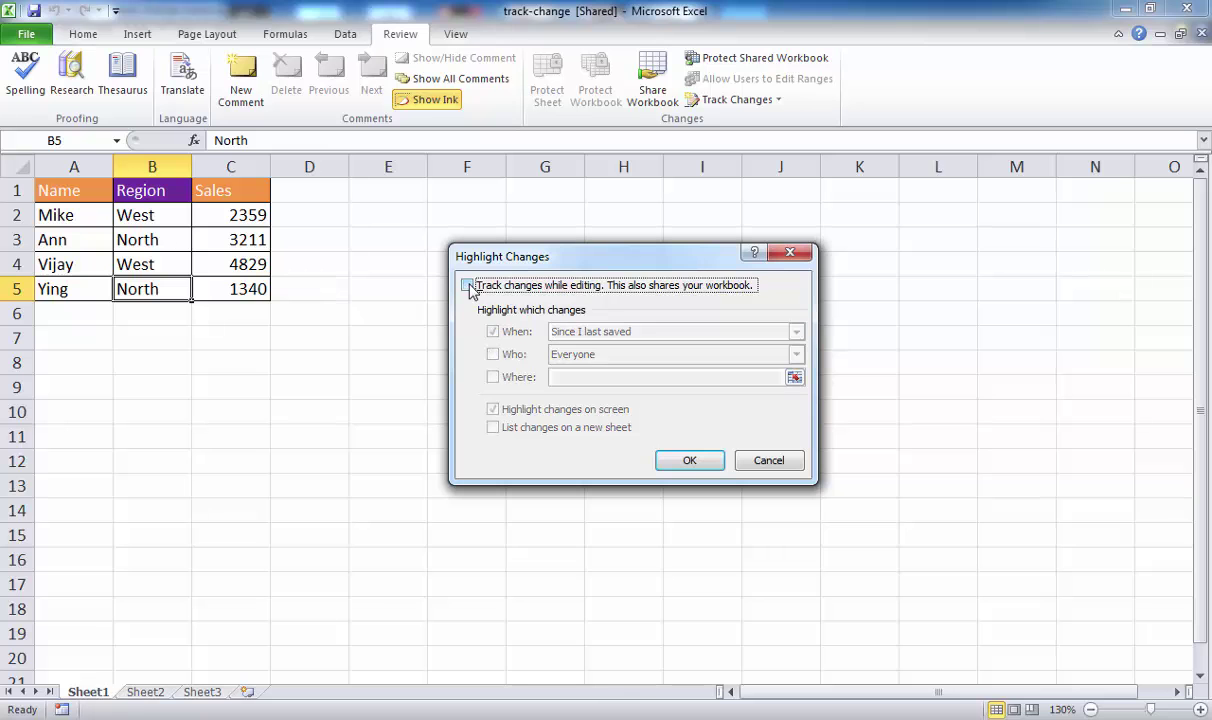
left_click(689, 461)
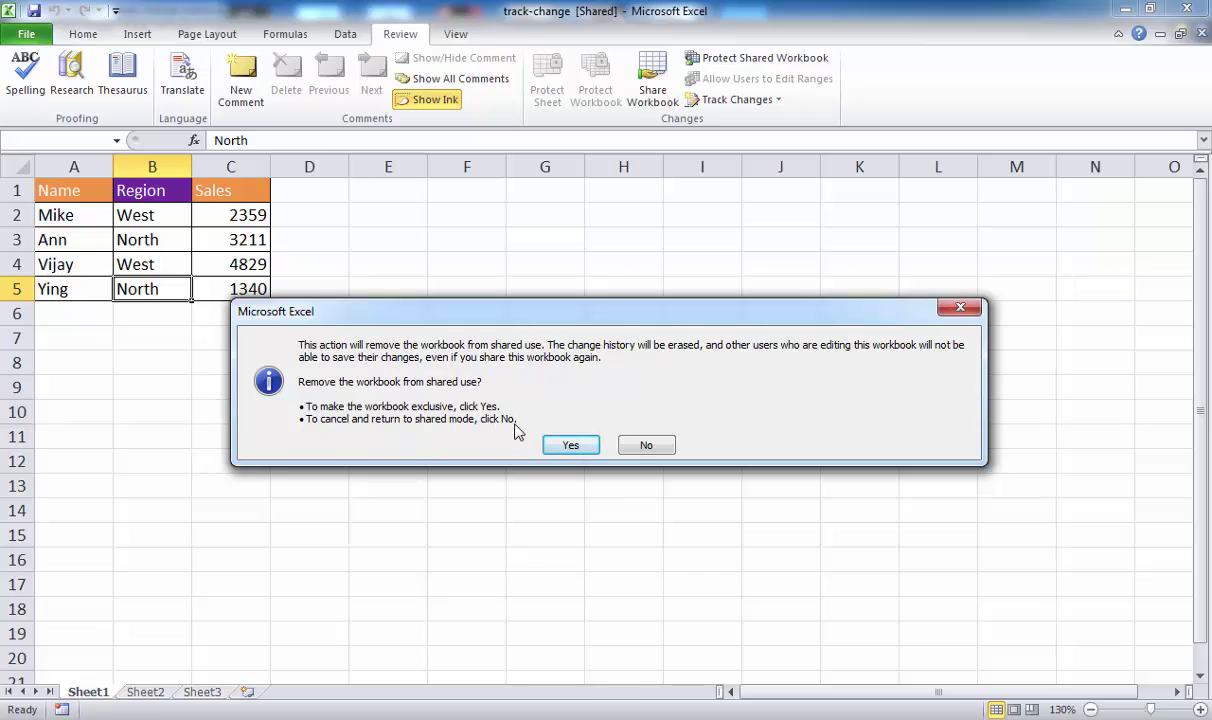
left_click(570, 446)
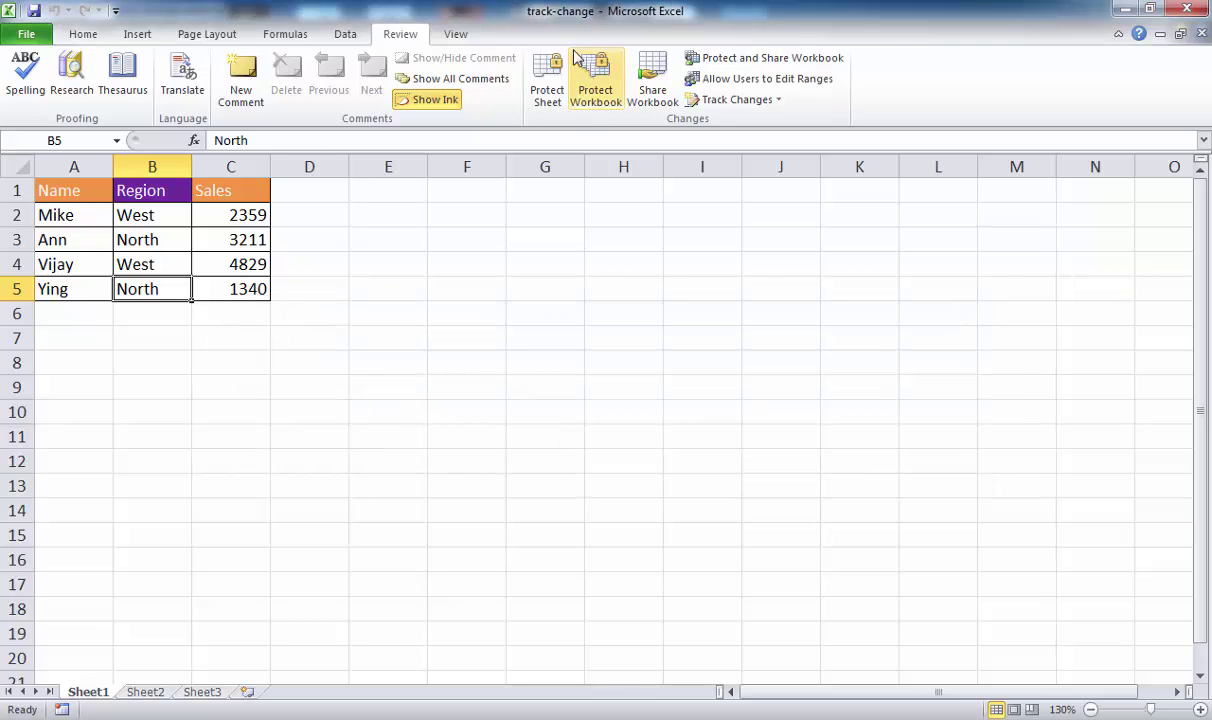